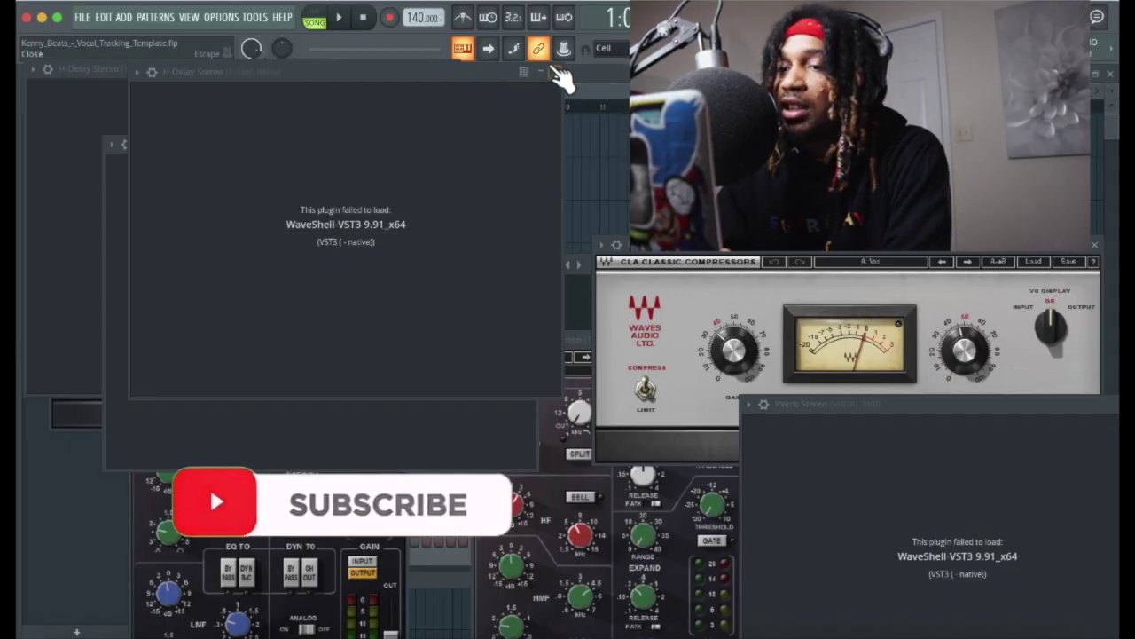
- Close the three H-Delay Stereo plugin windows that failed to load
left_click(557, 73)
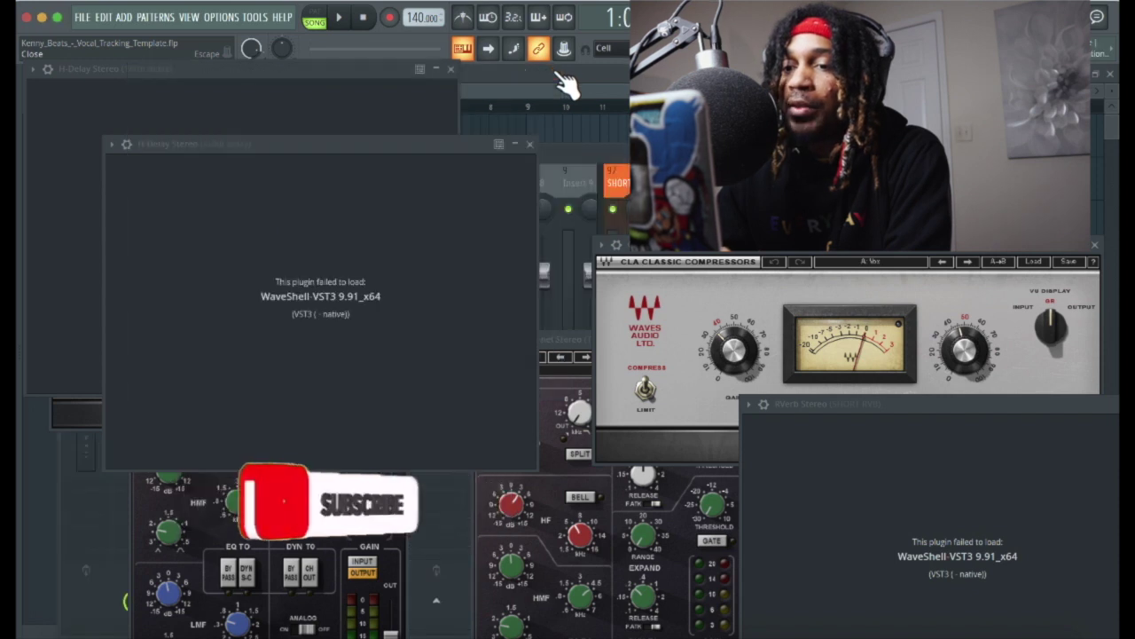
left_click(530, 143)
left_click(452, 69)
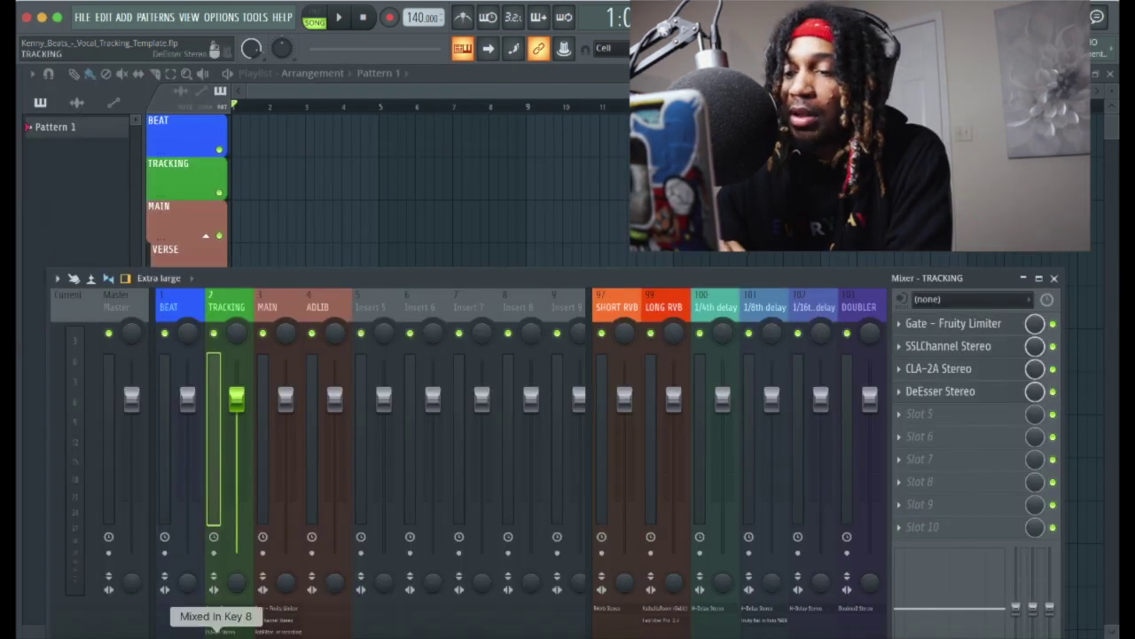
- Bring the [FREE] DON TOLIVER beat from Mixed In Key into FL Studio's playlist at the start of the BEAT track
left_click(215, 621)
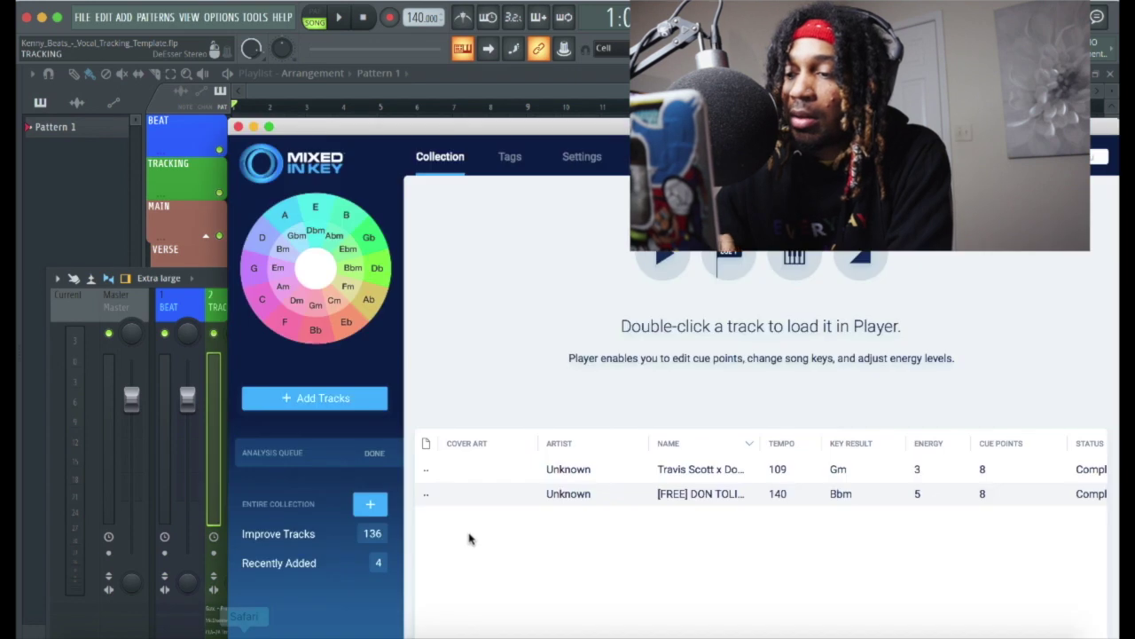
left_click_drag(550, 120, 749, 148)
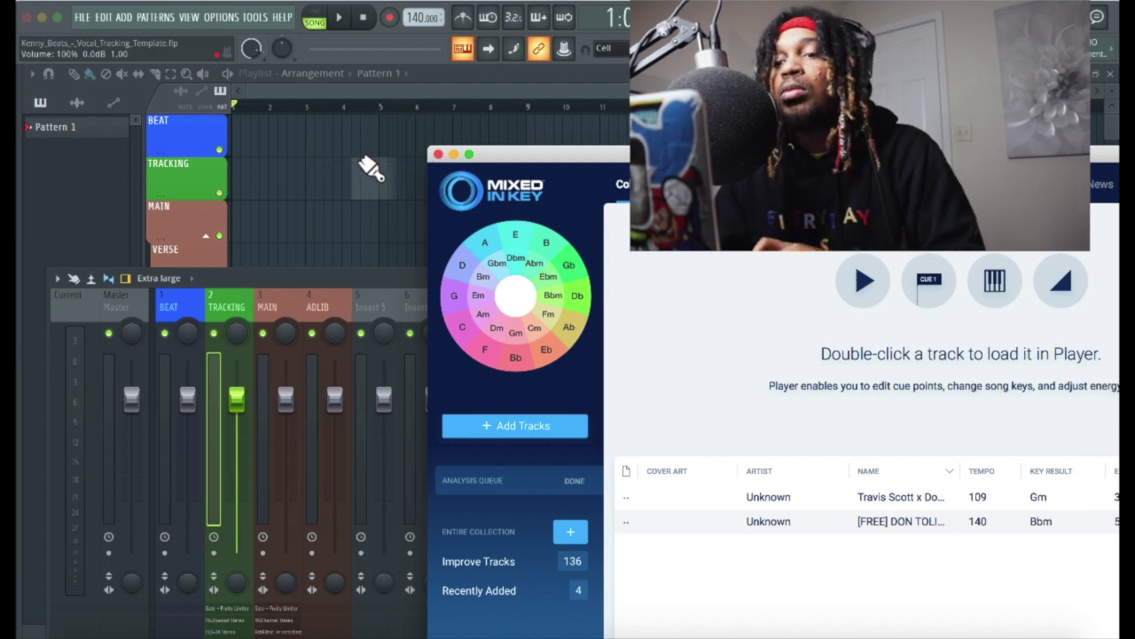
key("F9")
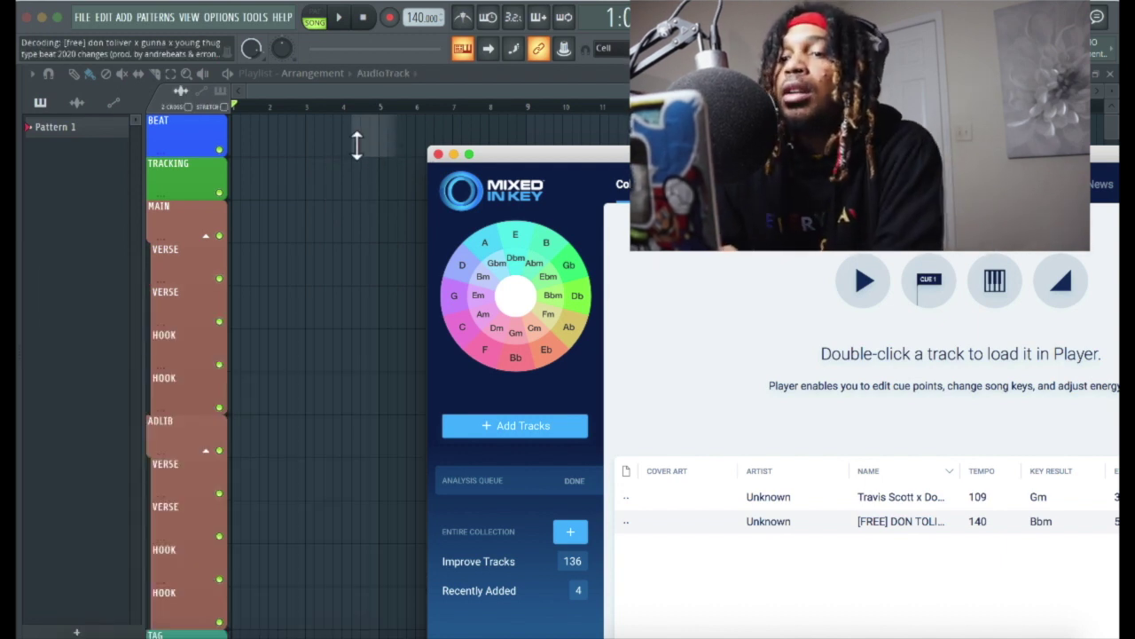
- Set the TRACKING mixer channel's audio input to the mono MIC/LINE/HIZ 1
key("F9")
left_click(949, 297)
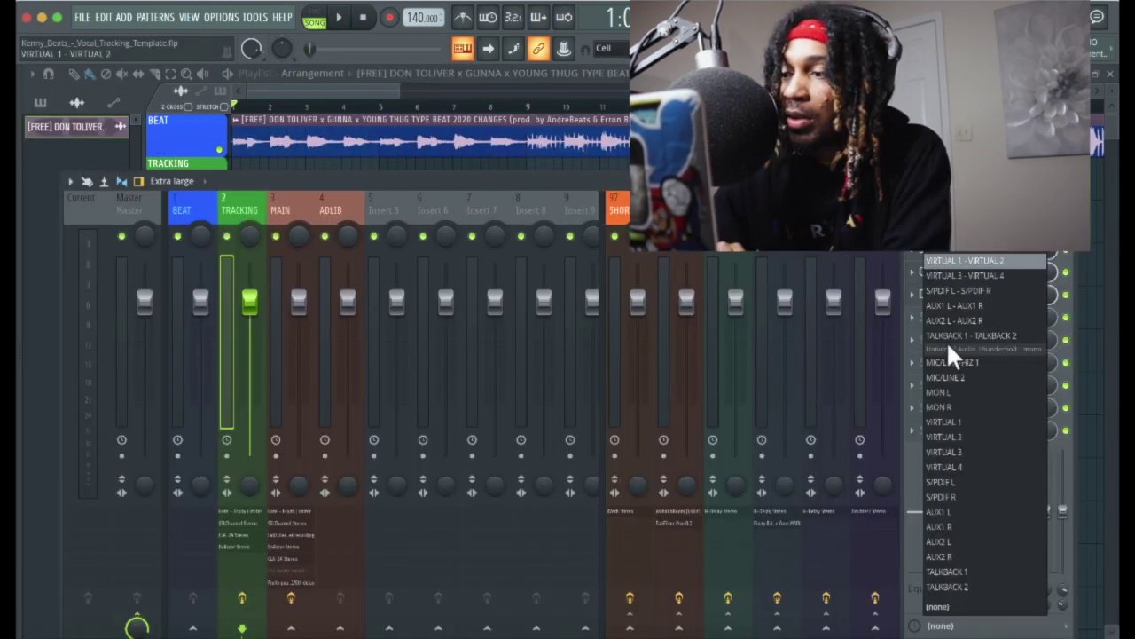
left_click(948, 364)
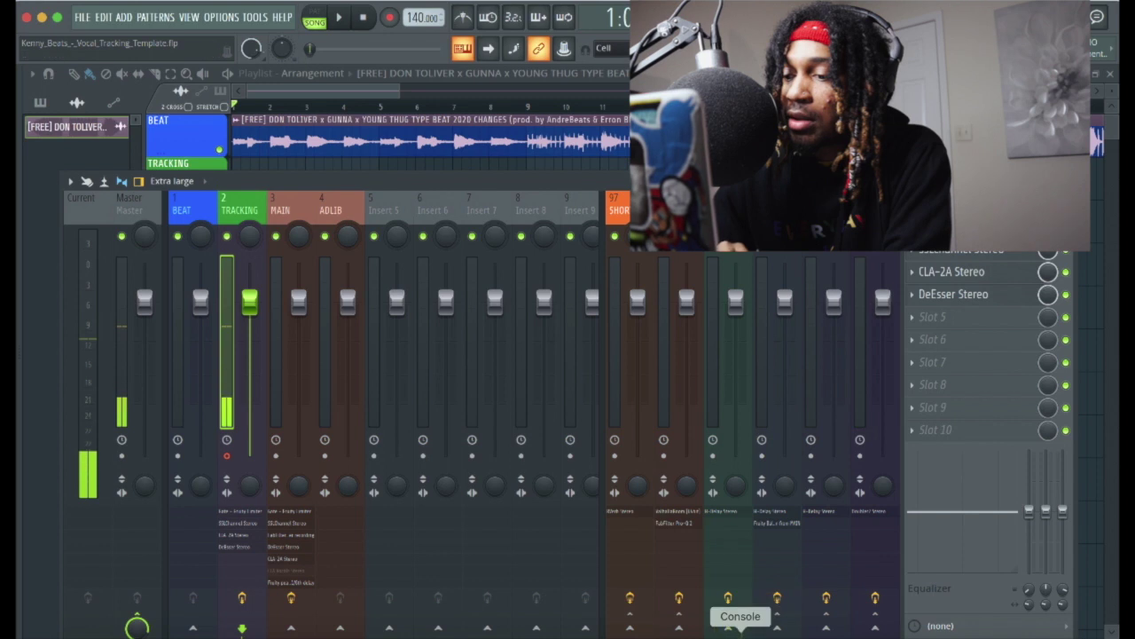
- Switch to Console, mute the ANALOG 1 channel, and return to FL Studio
left_click(738, 626)
left_click(148, 372)
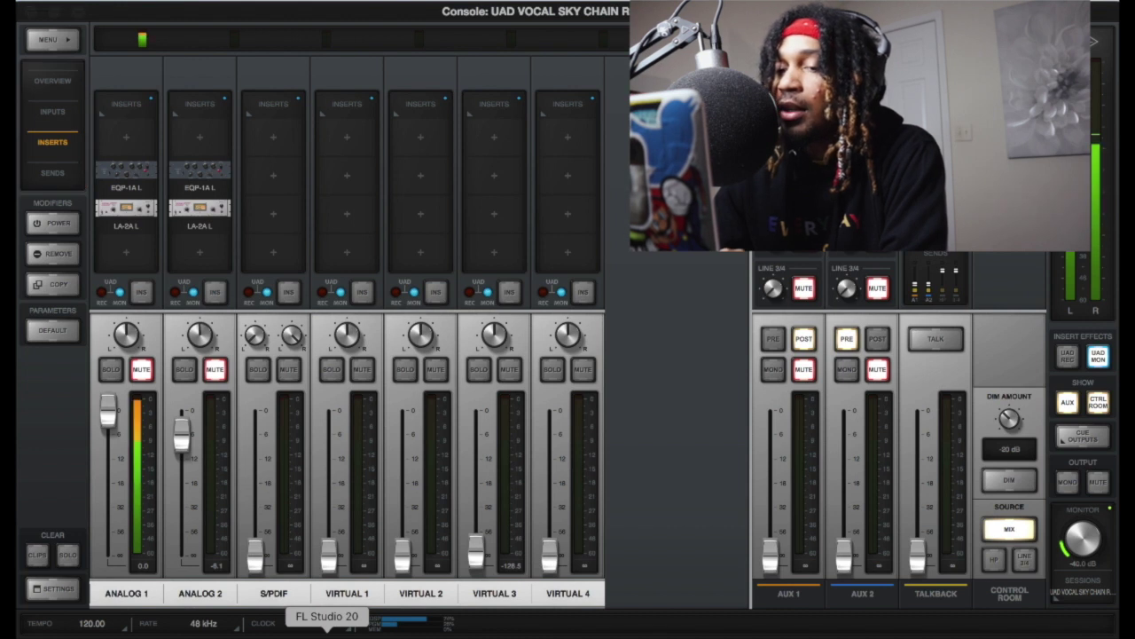
left_click(326, 629)
left_click(227, 456)
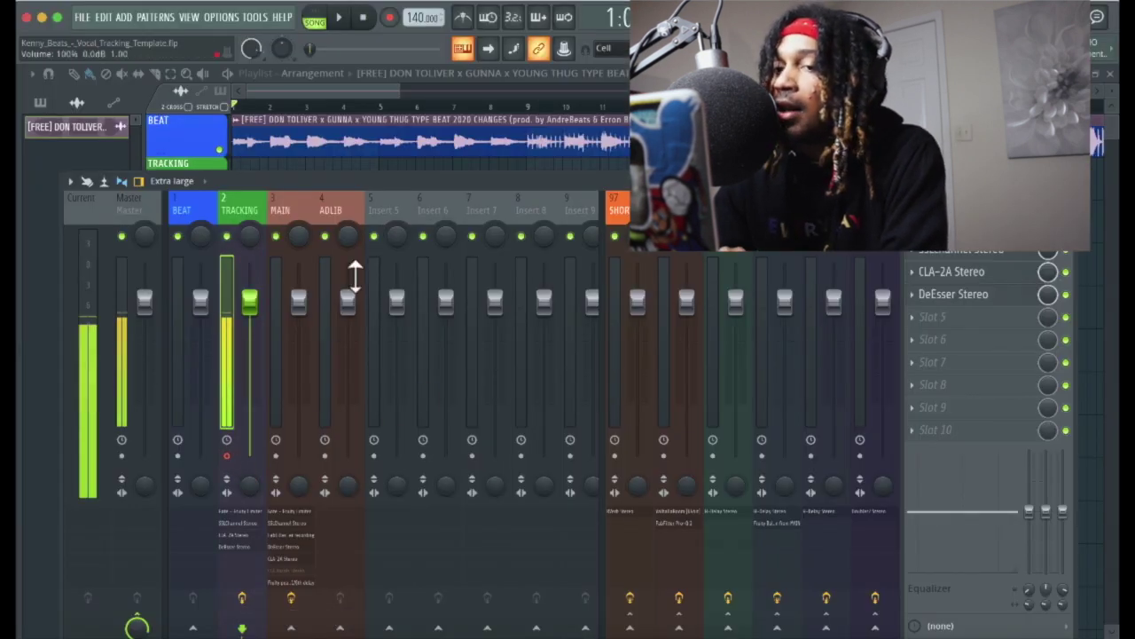
left_click_drag(418, 177, 378, 221)
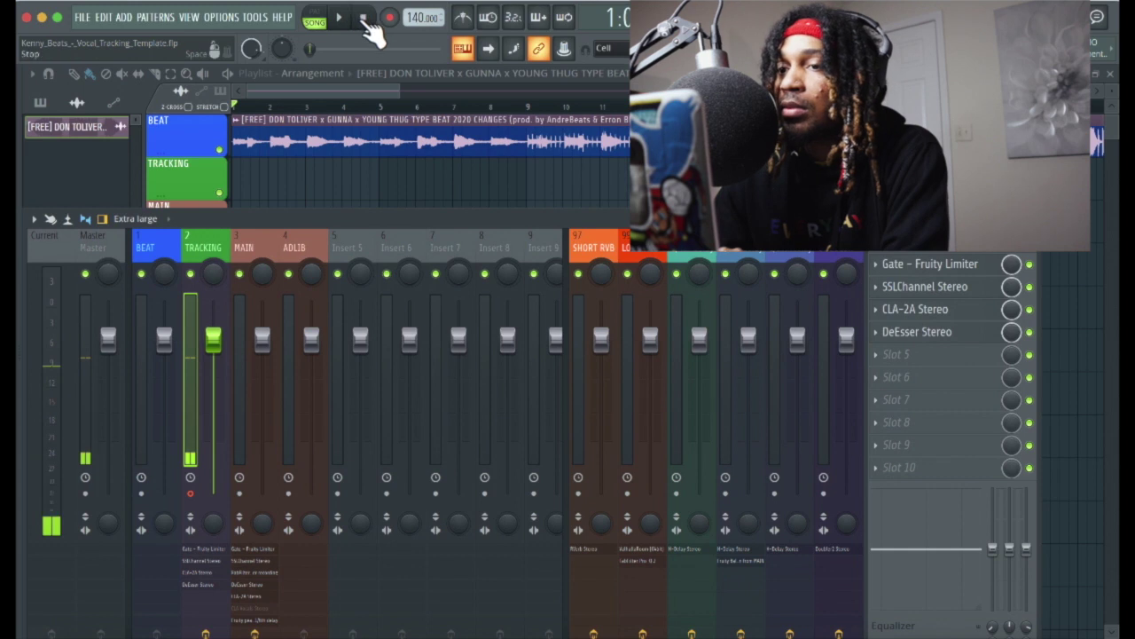
left_click_drag(318, 213, 647, 278)
scroll(195, 457, "down", 10)
scroll(195, 457, "up", 8)
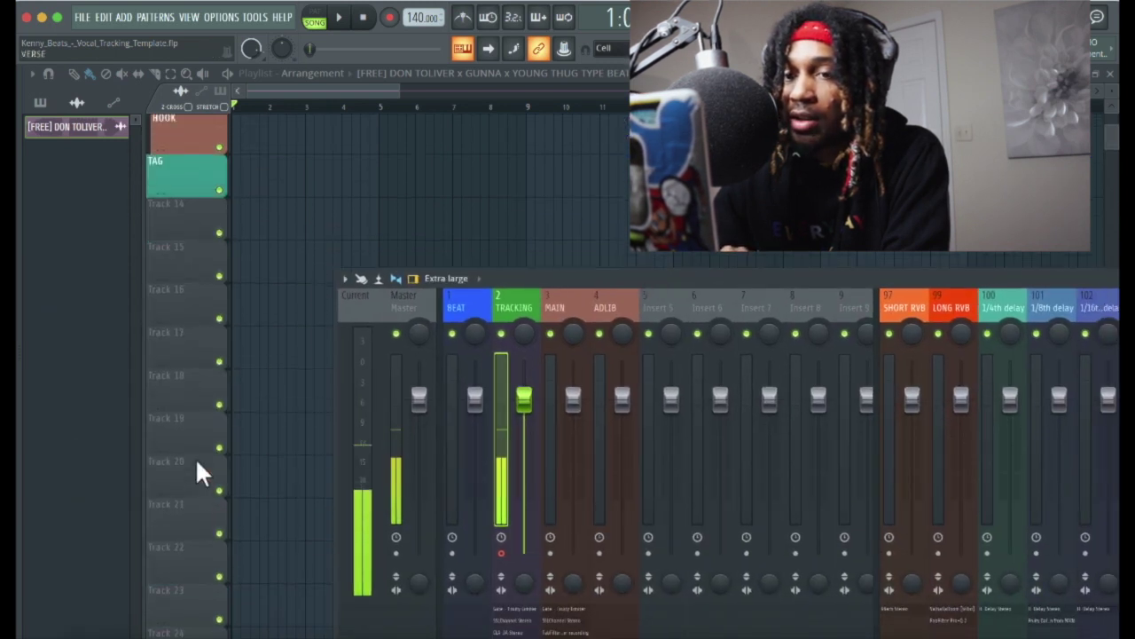
scroll(195, 457, "up", 4)
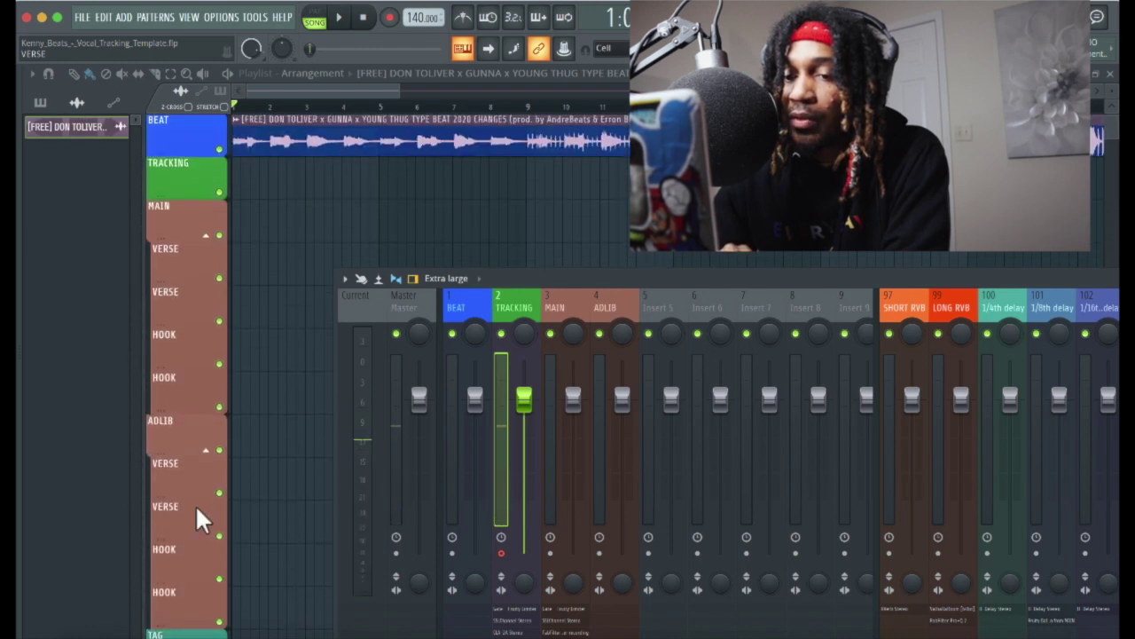
- Add Waves Tune Real-Time Mono to slot 5 of the TRACKING channel and lower its Speed and Note Transition
left_click_drag(579, 277, 284, 217)
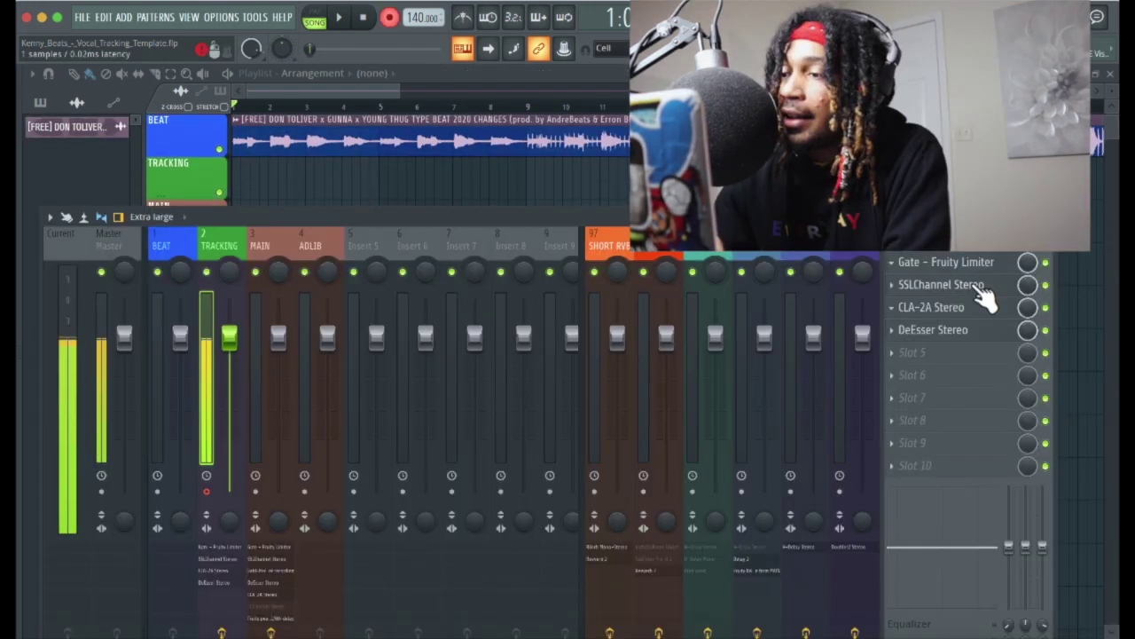
left_click(902, 352)
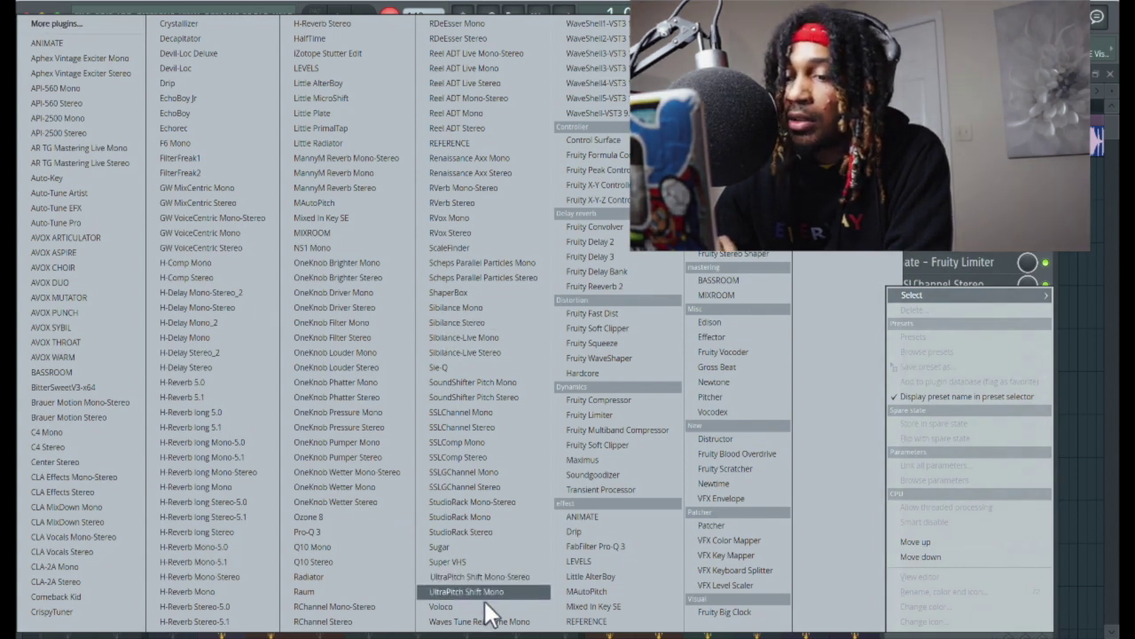
left_click(490, 624)
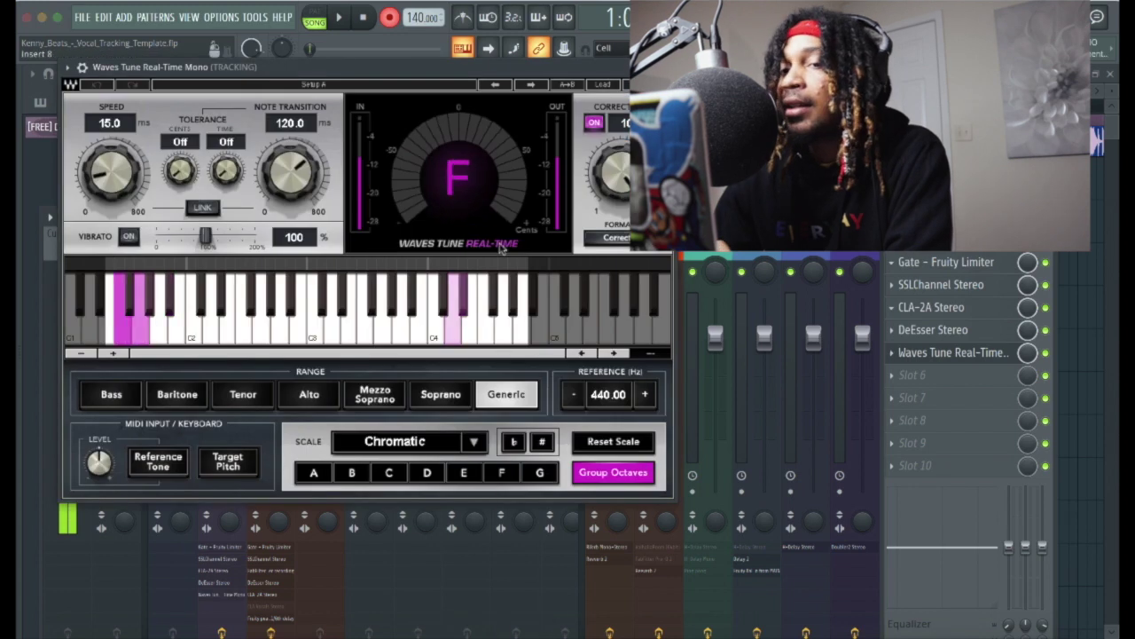
left_click_drag(111, 168, 111, 190)
left_click_drag(291, 169, 291, 213)
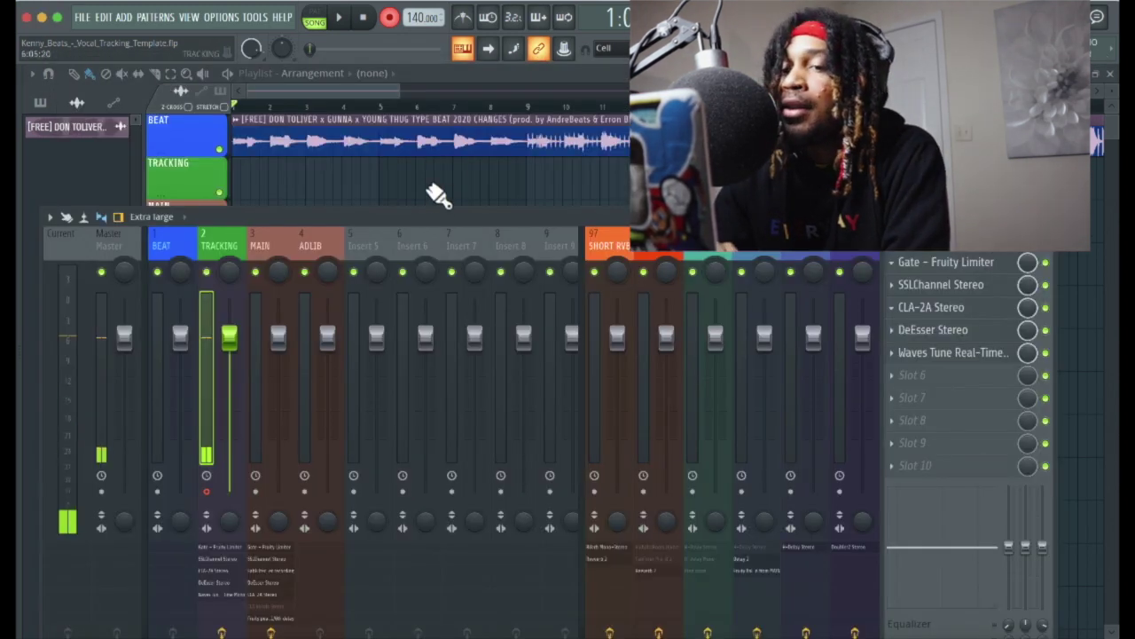
- Route the TRACKING channel to the SHORT RVB channel and turn its send level down
left_click_drag(423, 213, 407, 101)
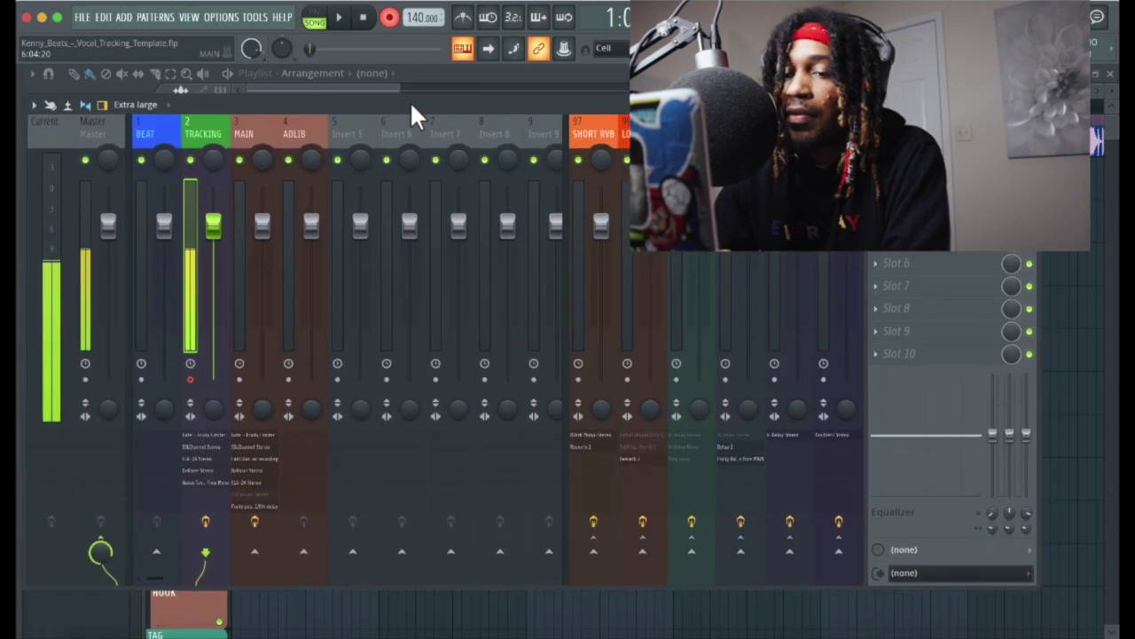
left_click(592, 553)
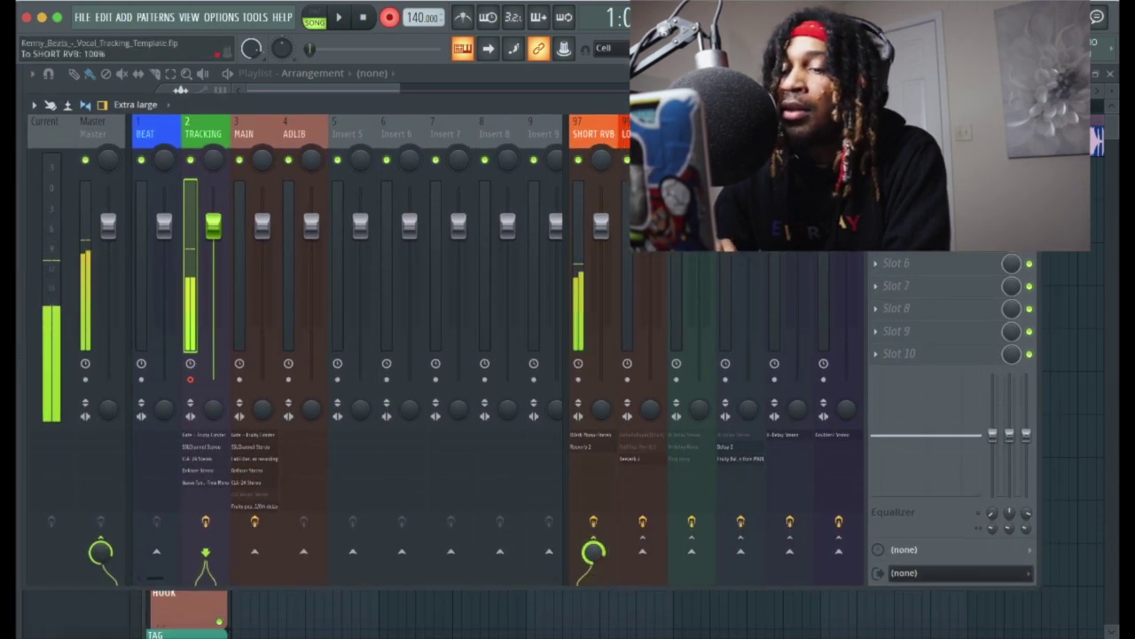
left_click_drag(592, 552, 593, 558)
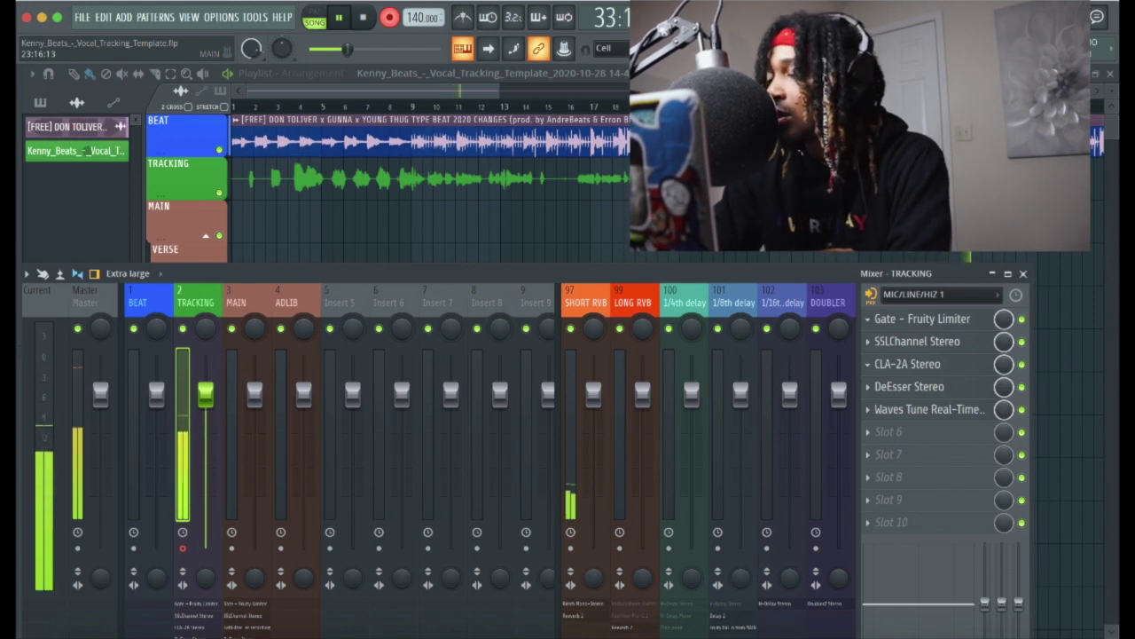
- Stop the vocal recording and move the recorded clip from TRACKING to the first VERSE track under MAIN
scroll(494, 152, "down", 2)
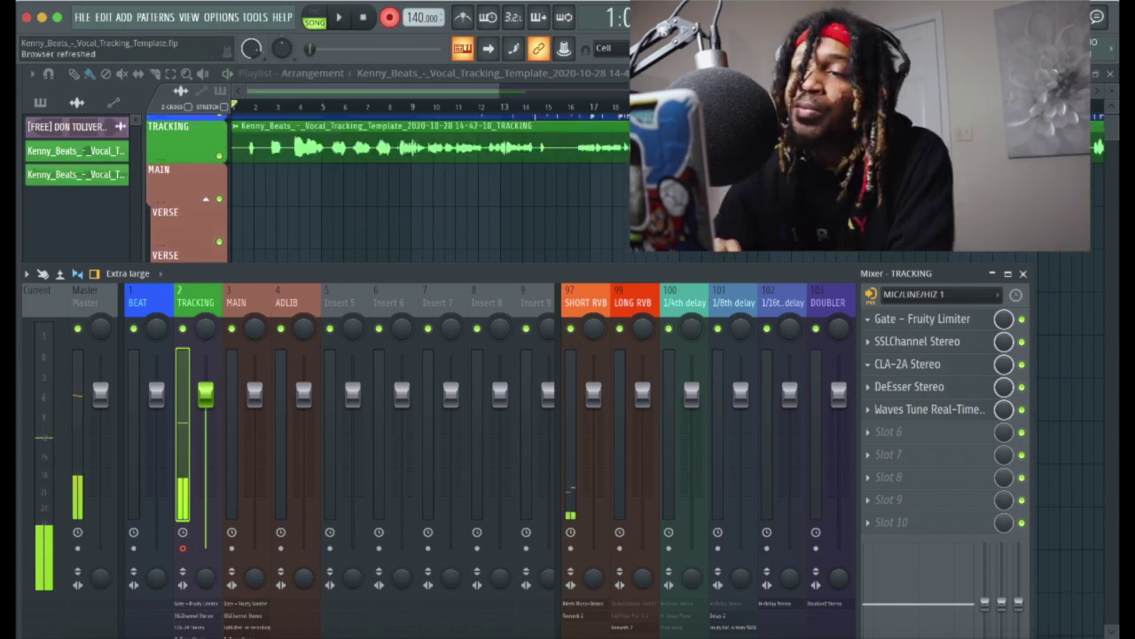
key("space")
key("F9")
left_click_drag(494, 154, 471, 236)
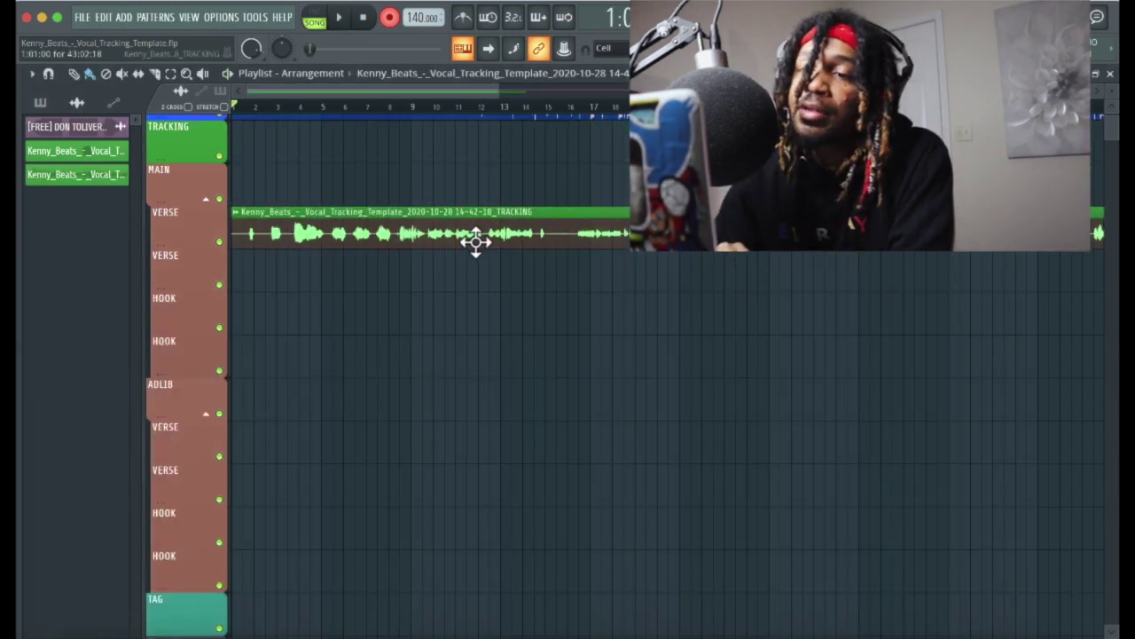
- Add Waves Tune Real-Time Mono to slot 7 of the MAIN mixer channel
key("F9")
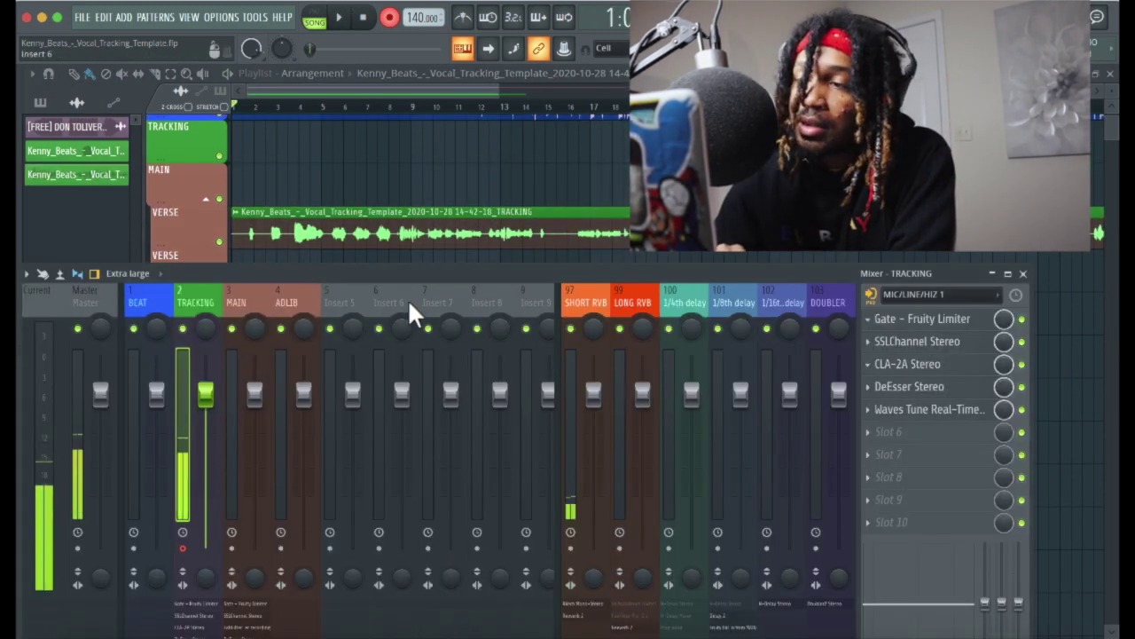
left_click(253, 297)
left_click(876, 456)
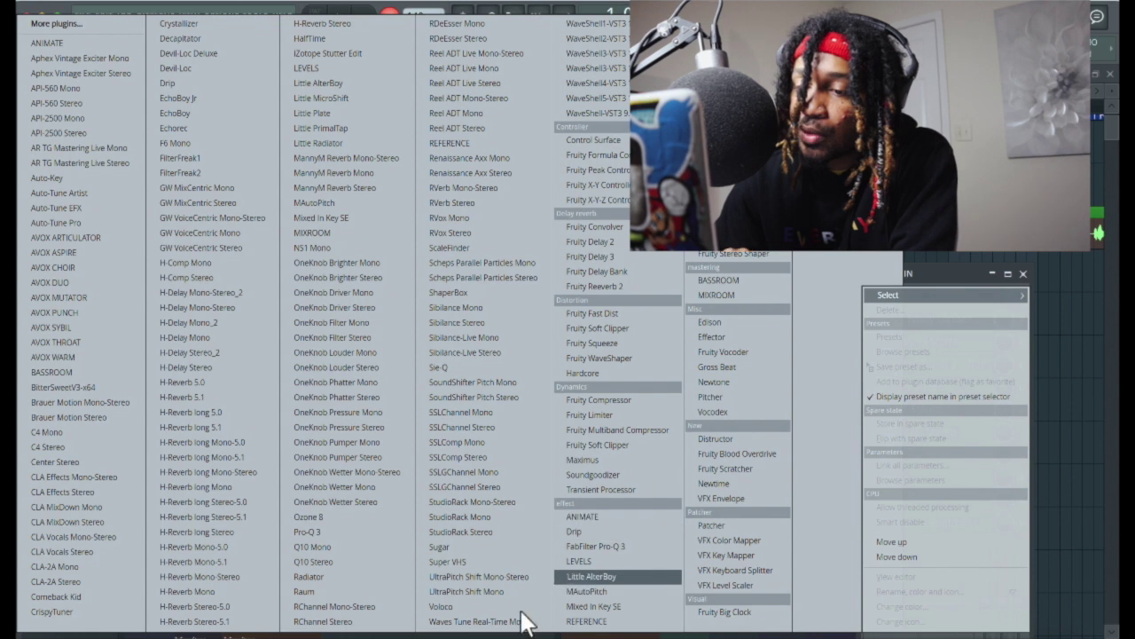
left_click(490, 621)
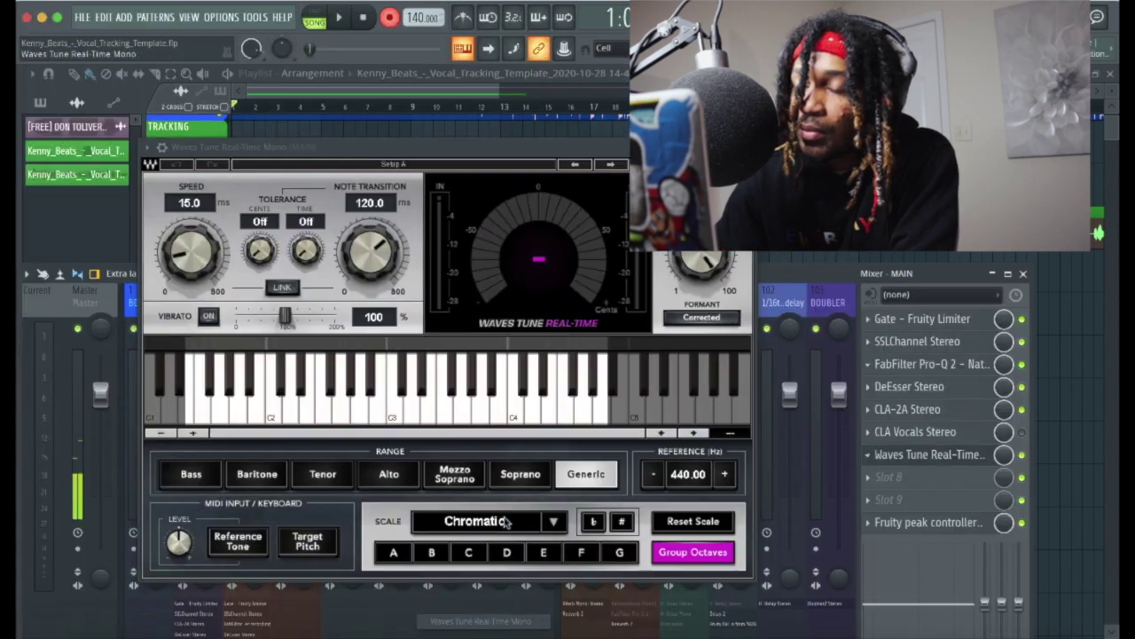
- Set the MAIN channel's Waves Tune to B flat Natural Minor, with Note Transition and Speed at 0.1 ms
left_click(441, 554)
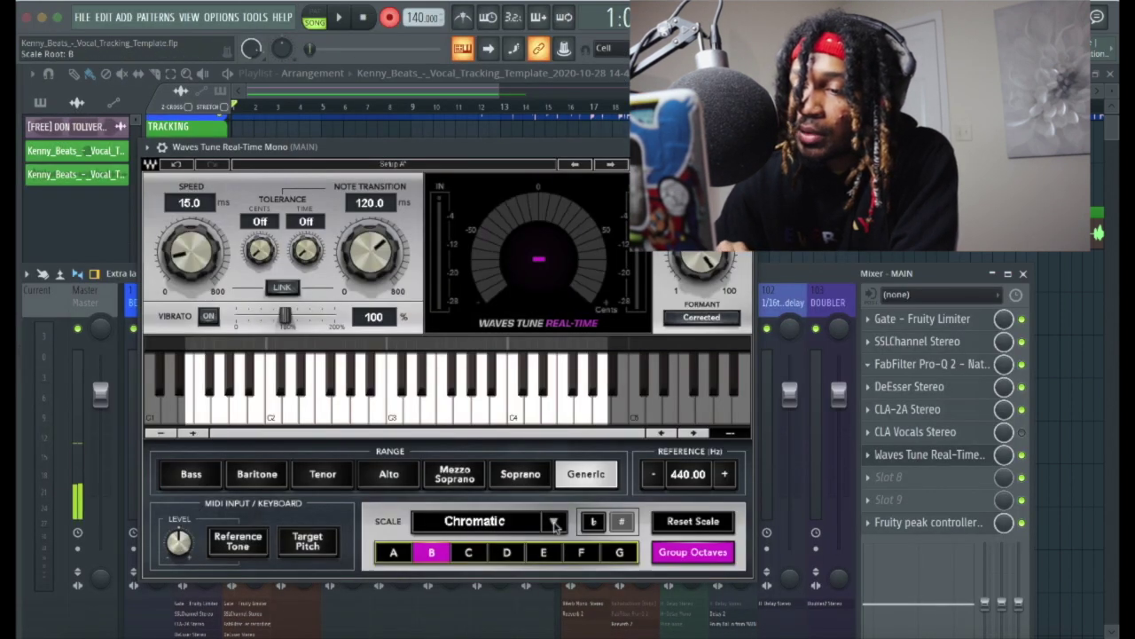
left_click(593, 524)
scroll(474, 521, "down", 2)
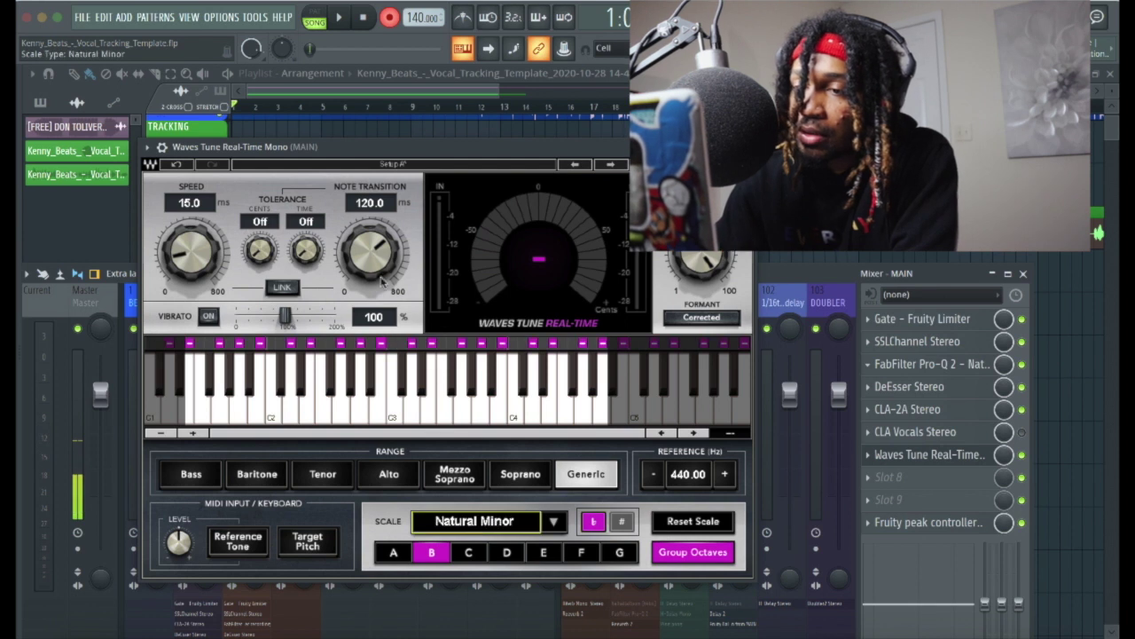
scroll(373, 249, "down", 5)
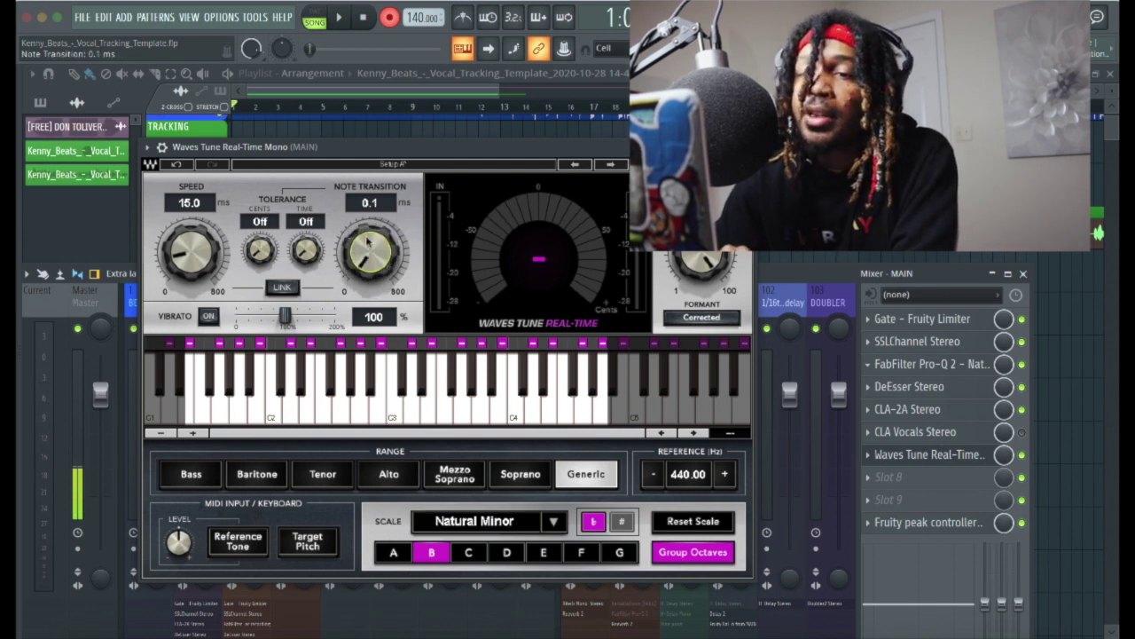
scroll(182, 252, "down", 5)
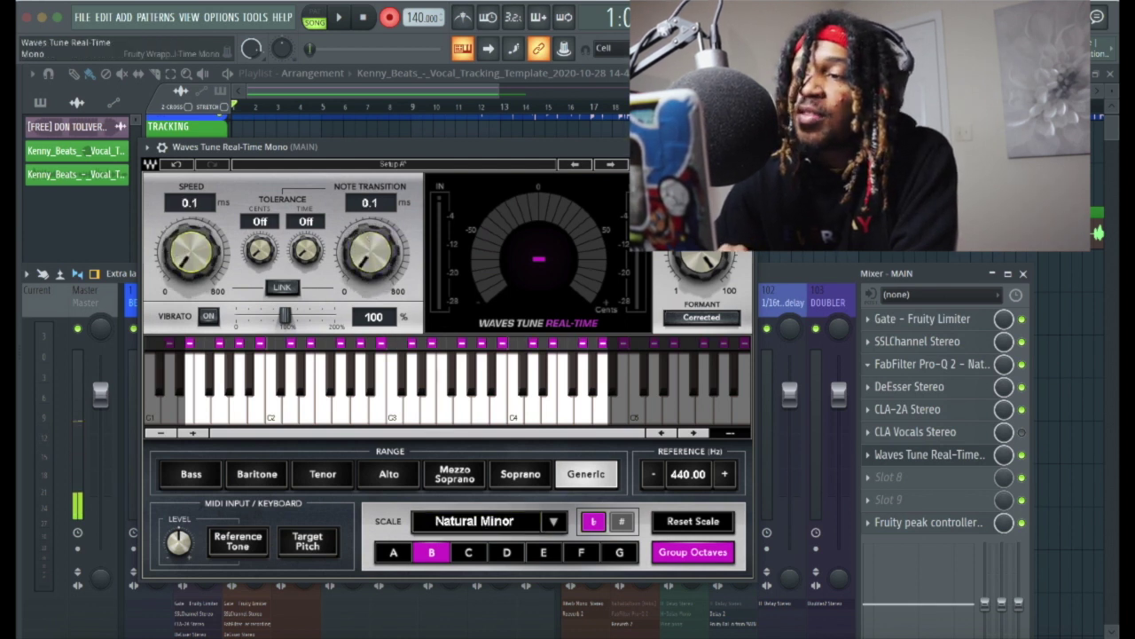
key("Escape")
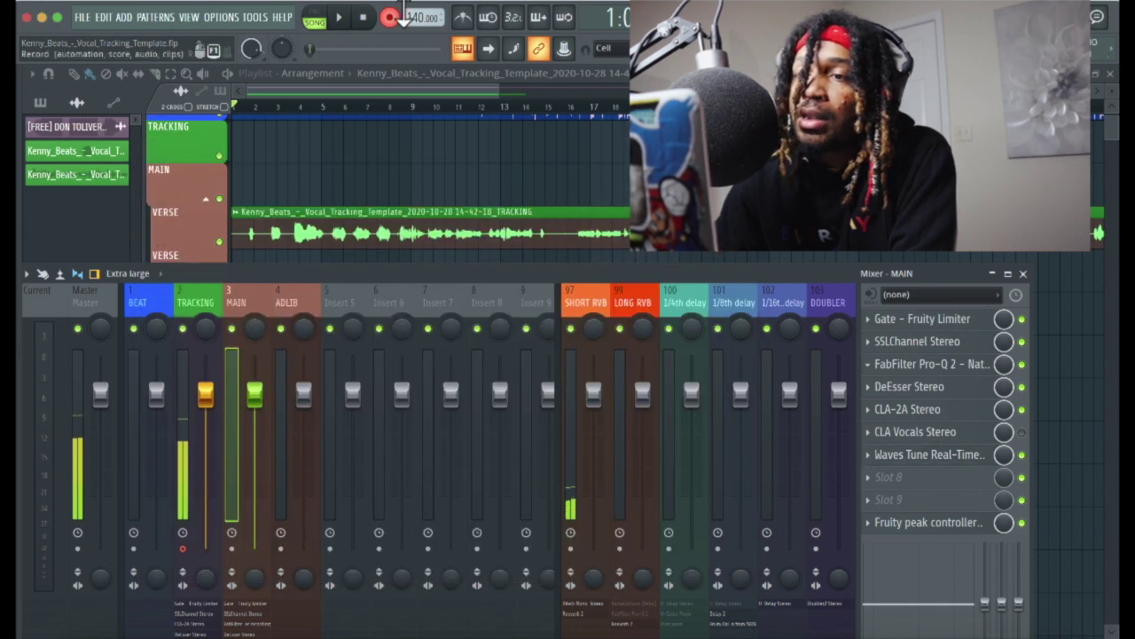
- Turn off recording and play back the song while checking the VERSE clip's signal in the mixer
key("F9")
key("space")
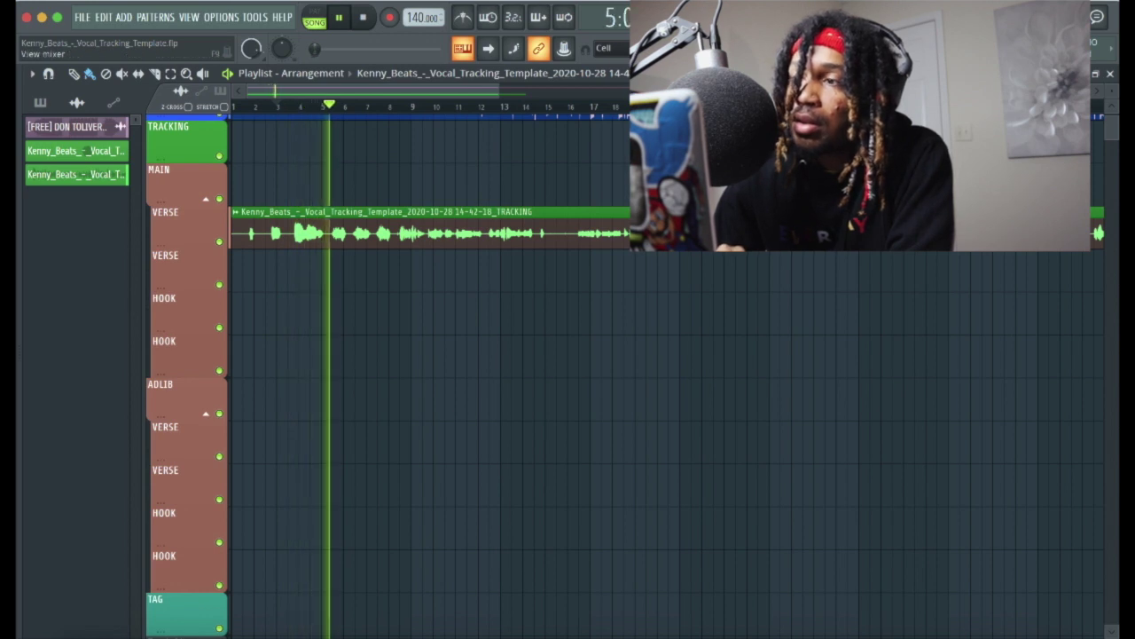
key("F9")
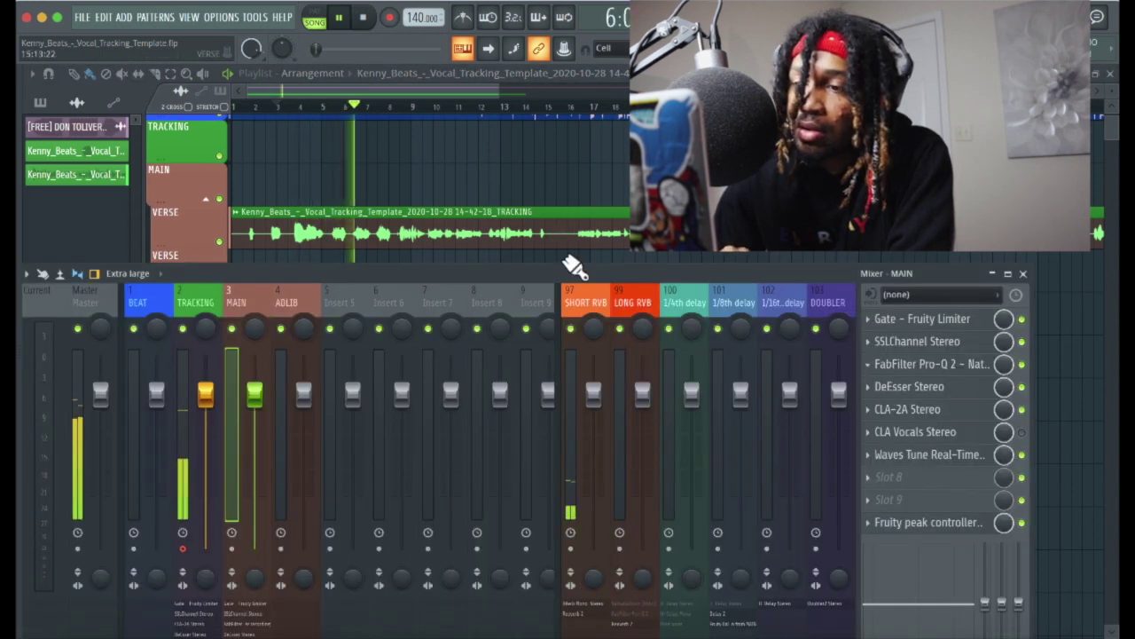
left_click_drag(565, 272, 608, 177)
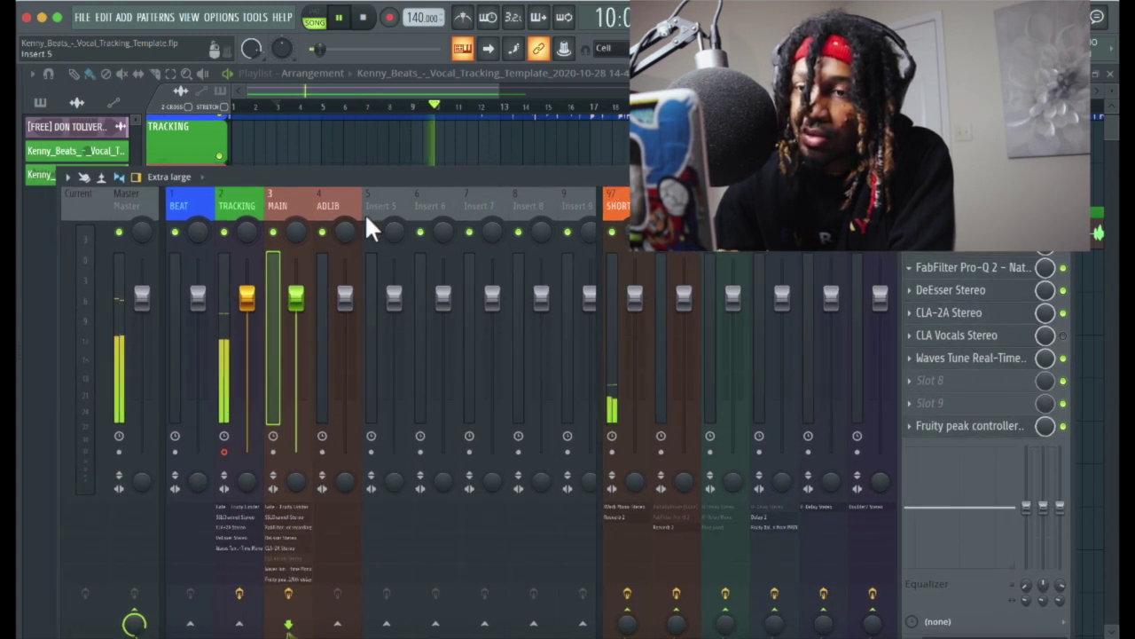
left_click_drag(320, 169, 318, 298)
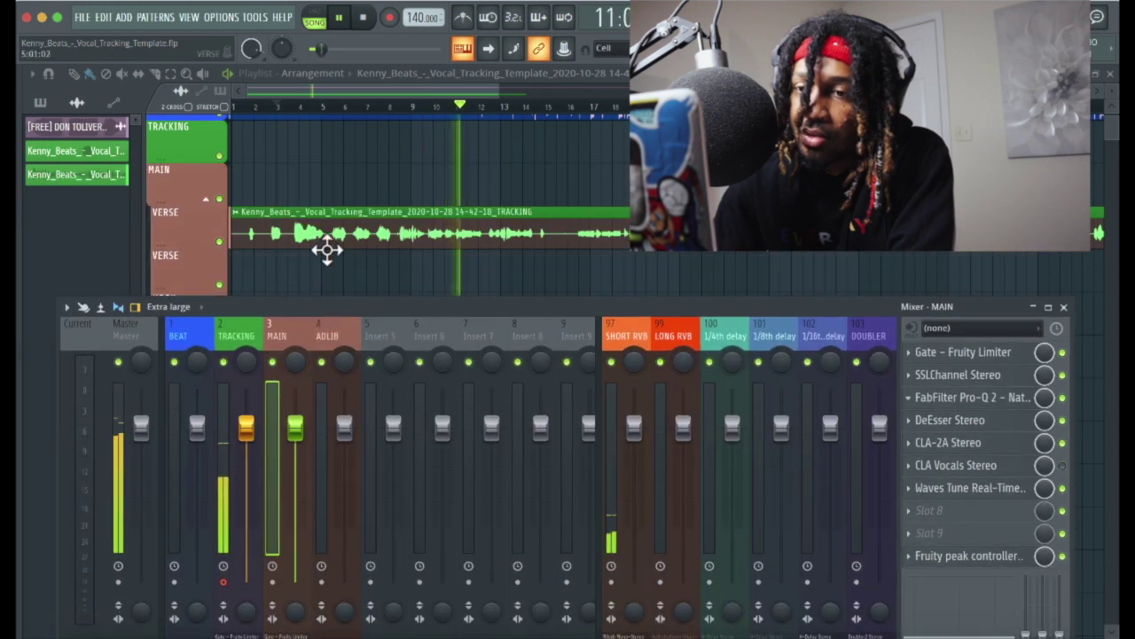
key("F9")
right_click(184, 220)
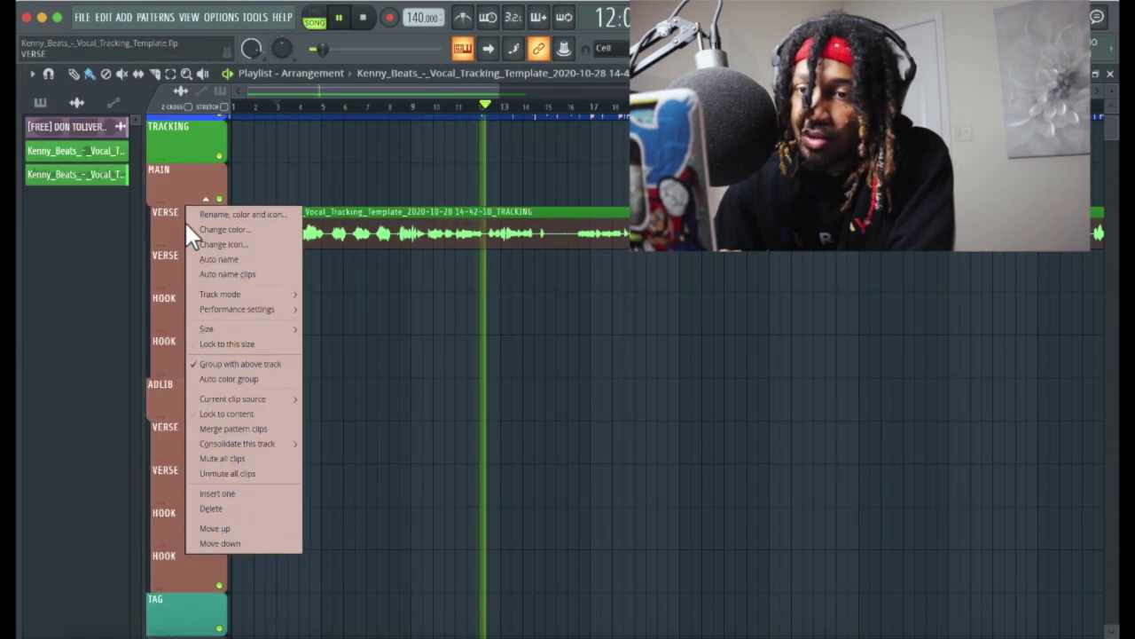
mouse_move(236, 294)
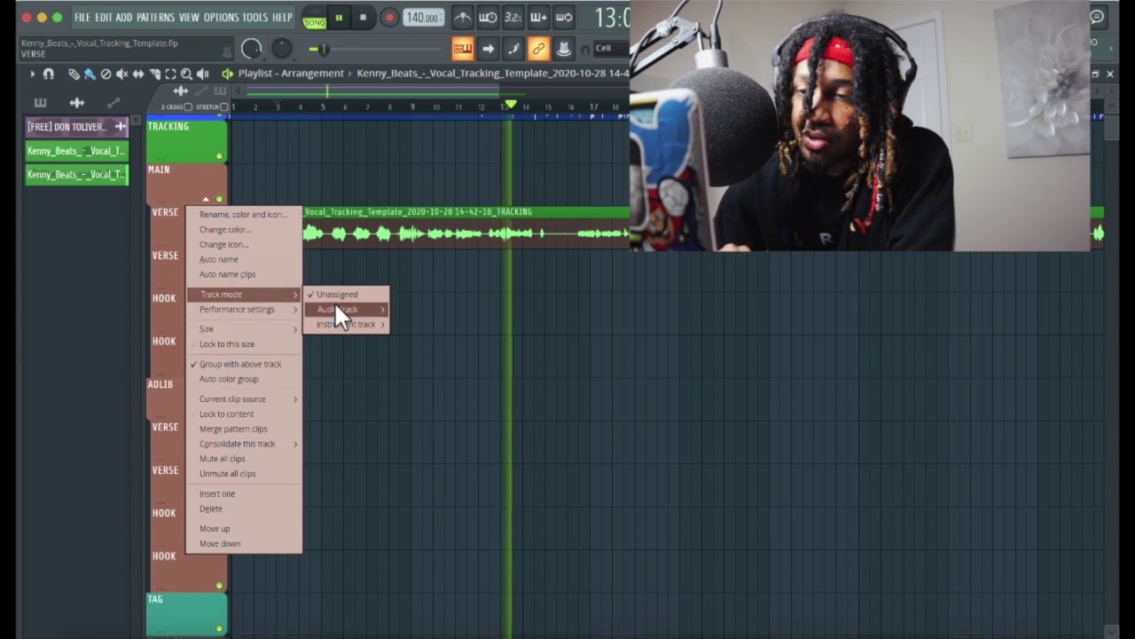
mouse_move(349, 310)
left_click(180, 183)
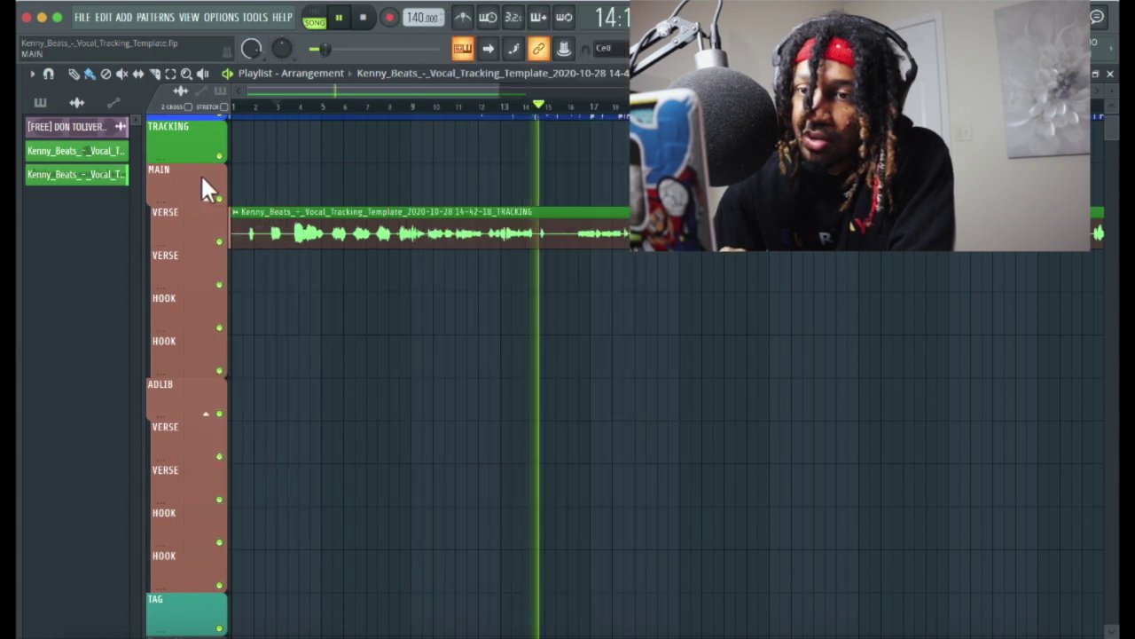
- Set the MAIN playlist track to audio track mode, linked to the MAIN mixer channel
right_click(202, 177)
mouse_move(252, 251)
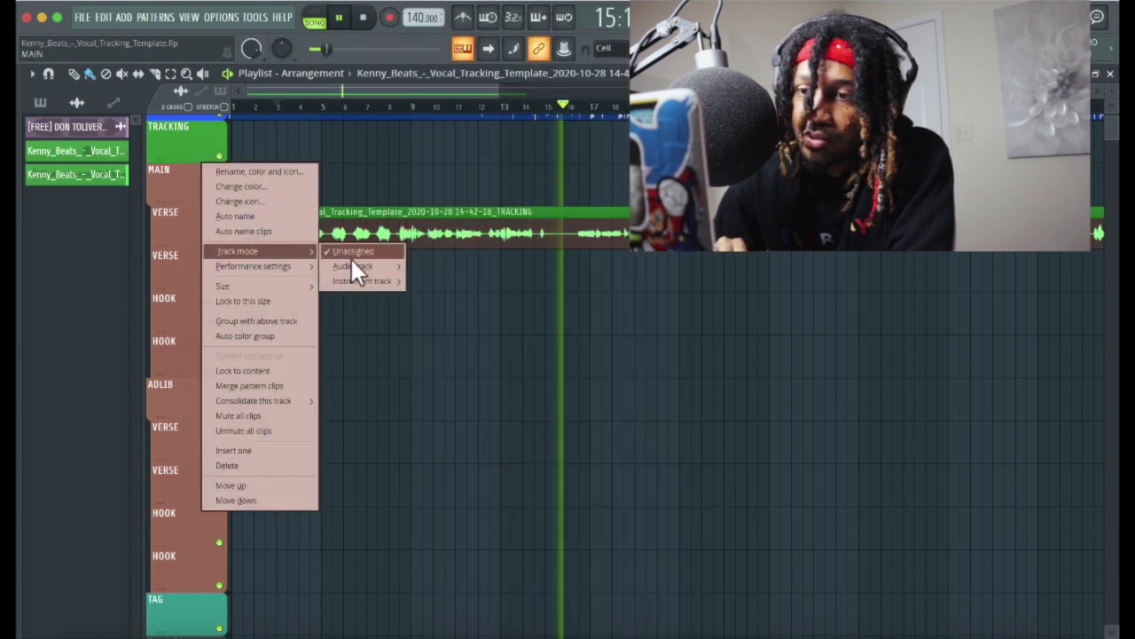
mouse_move(352, 266)
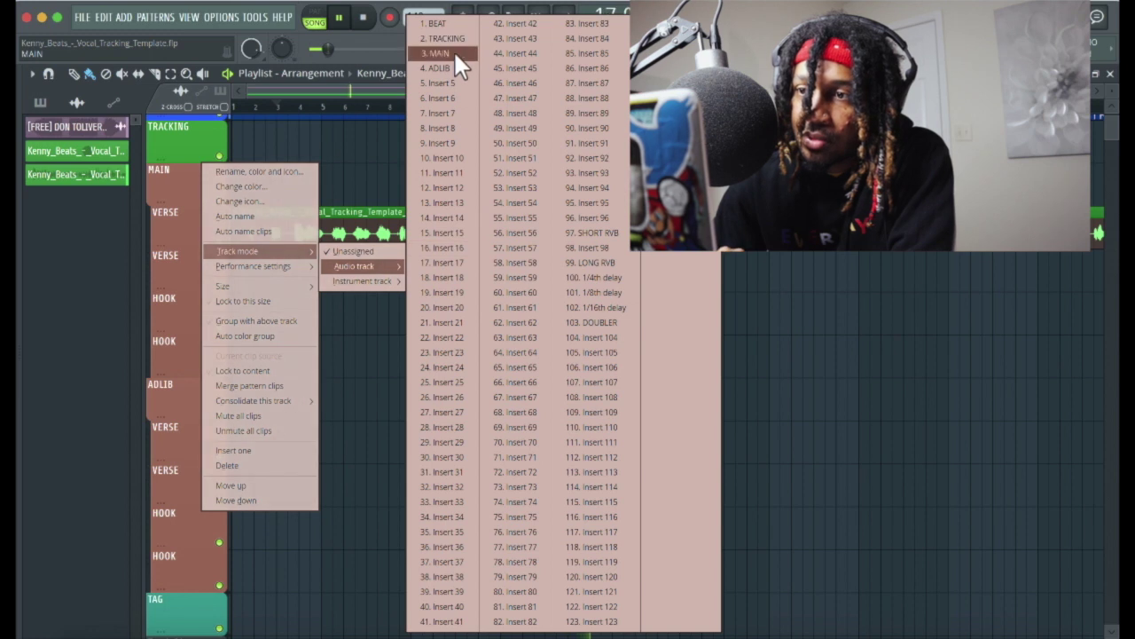
left_click(453, 50)
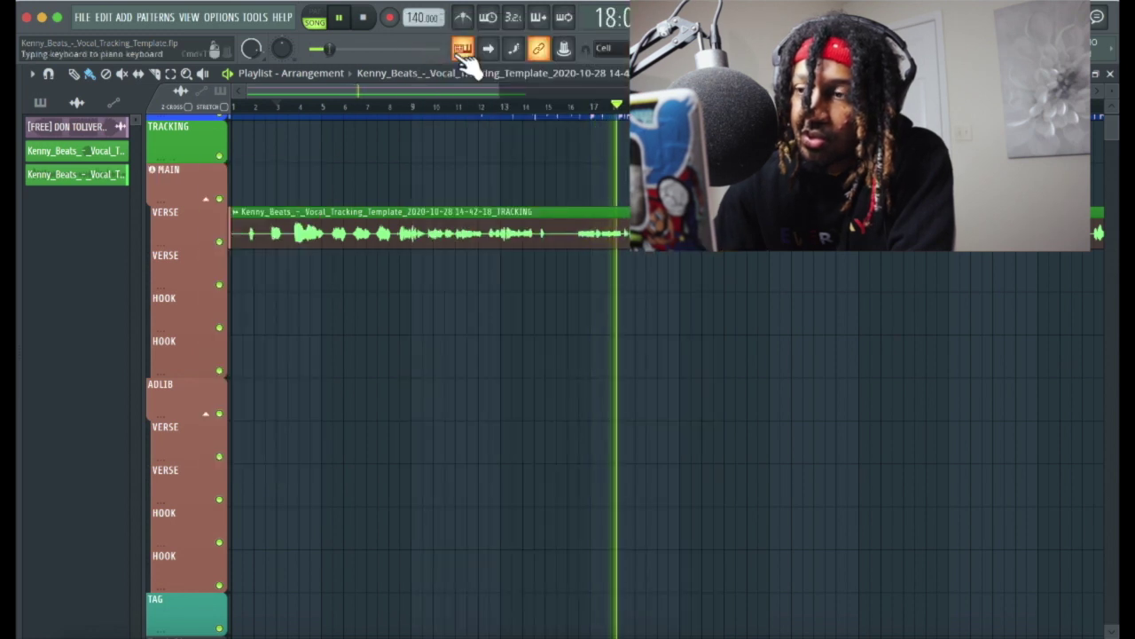
- Replay the song with the mixer open and check that the VERSE clip's signal reaches the MAIN channel
key("F9")
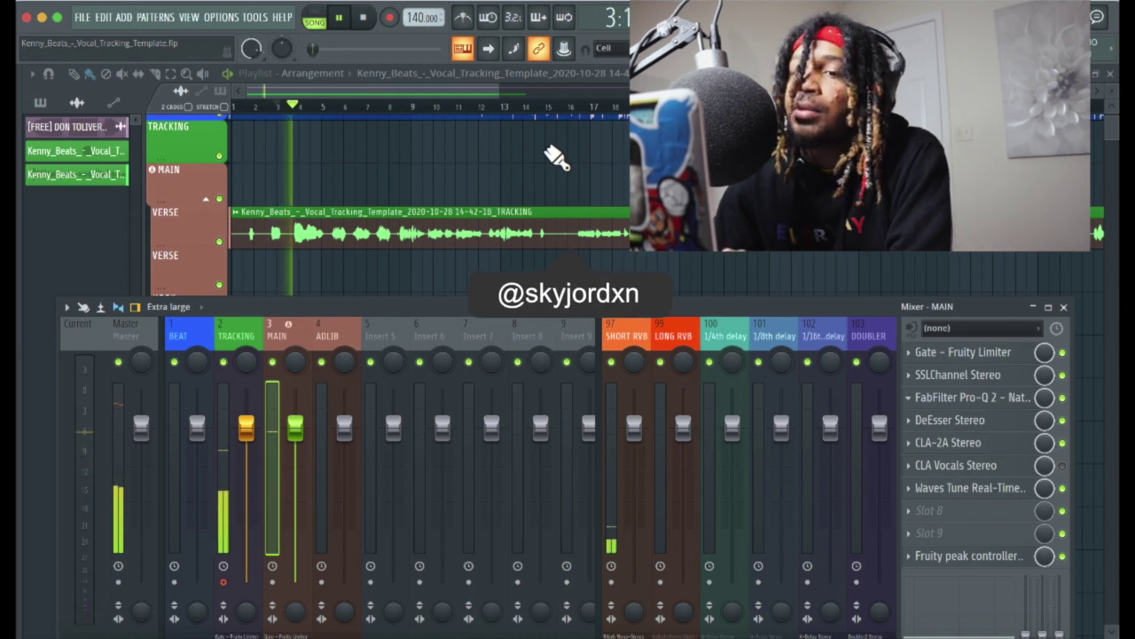
key("space")
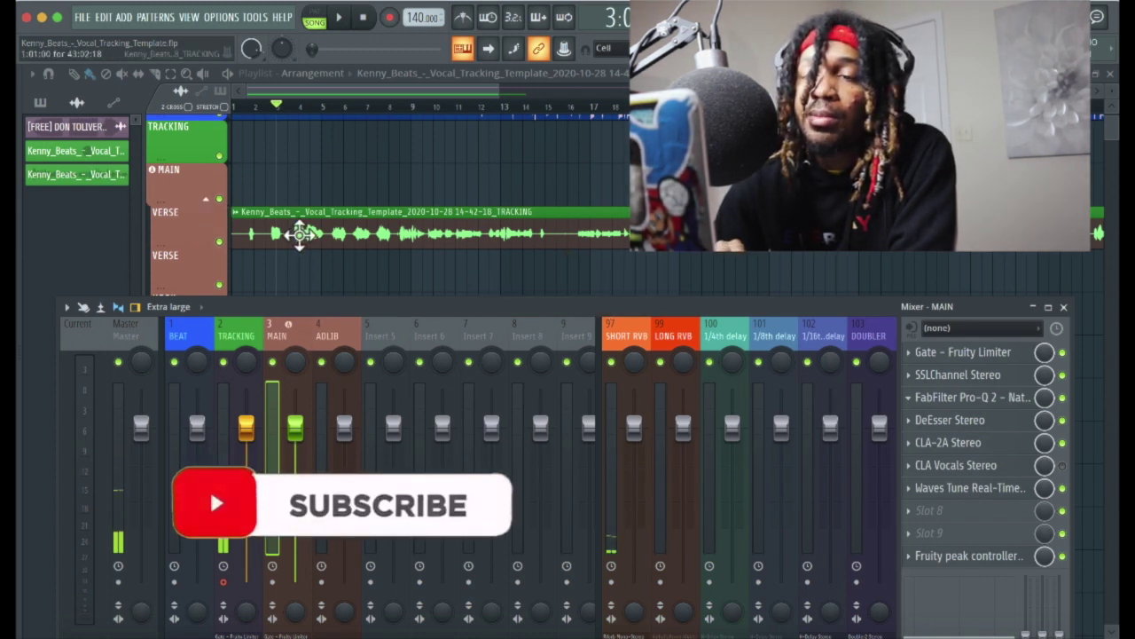
key("space")
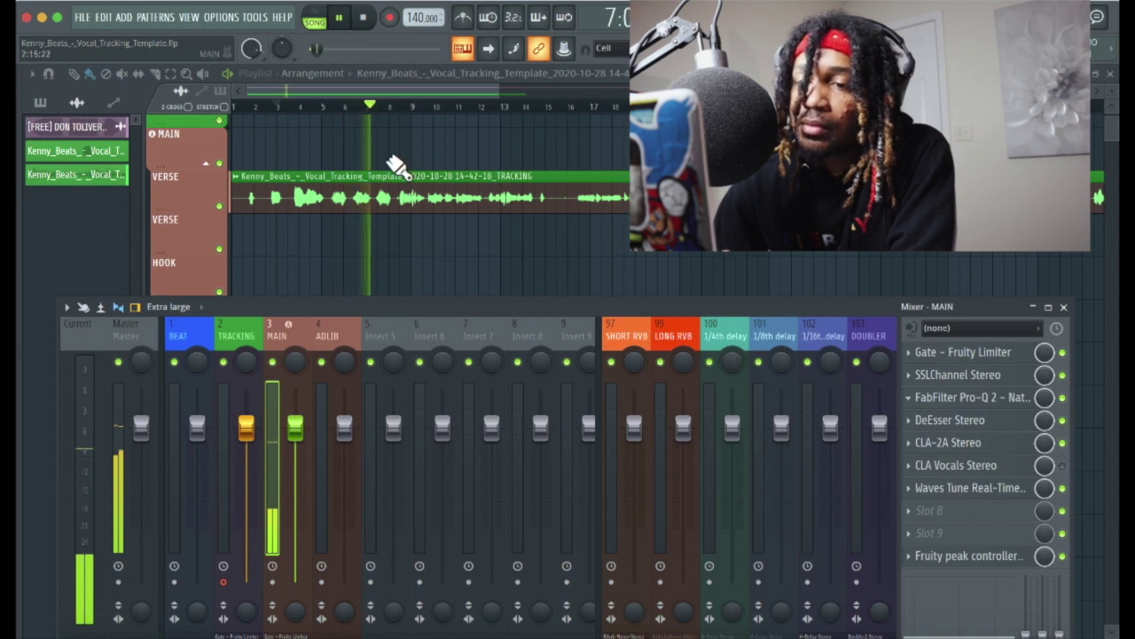
- Set the ADLIB playlist track to audio track mode, linked to the ADLIB mixer channel, and stop playback
scroll(199, 248, "down", 1)
scroll(198, 249, "down", 1)
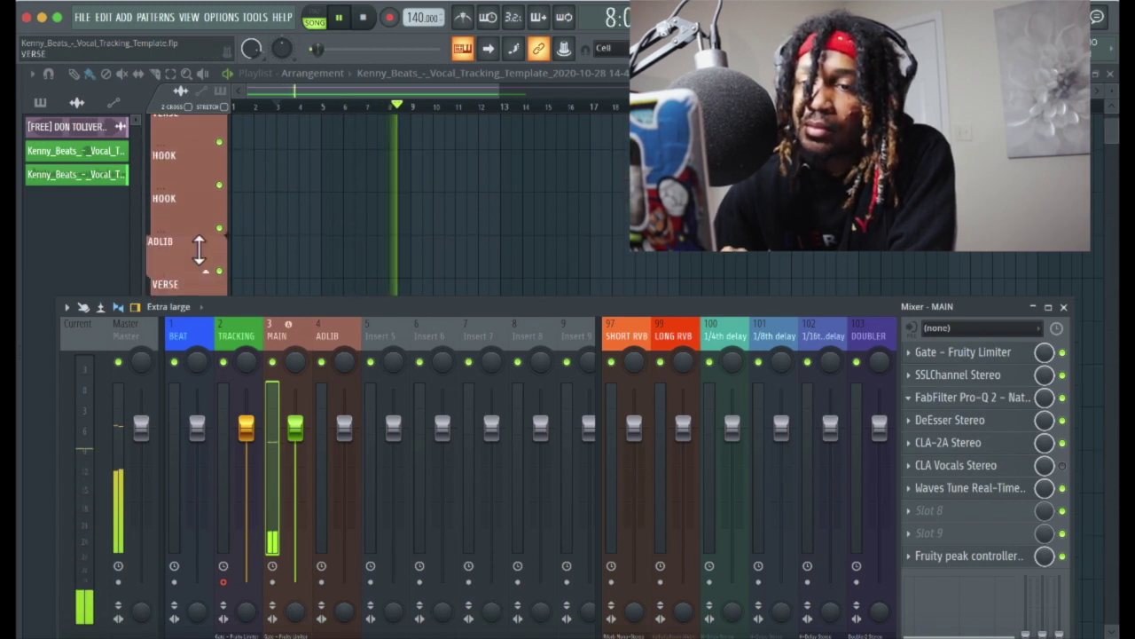
right_click(201, 247)
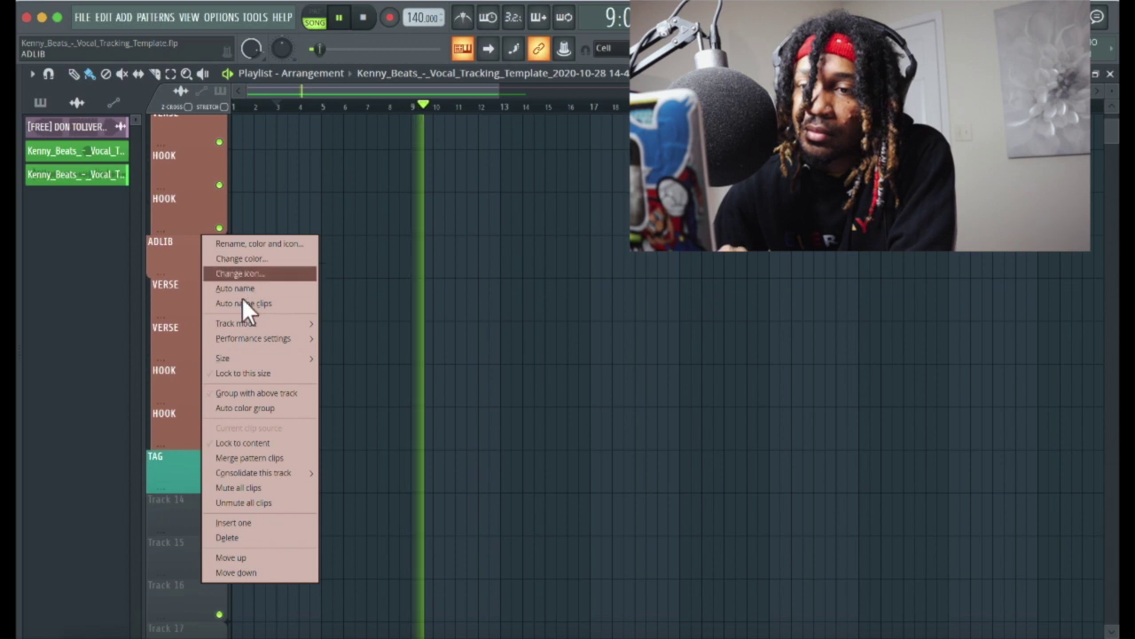
mouse_move(306, 323)
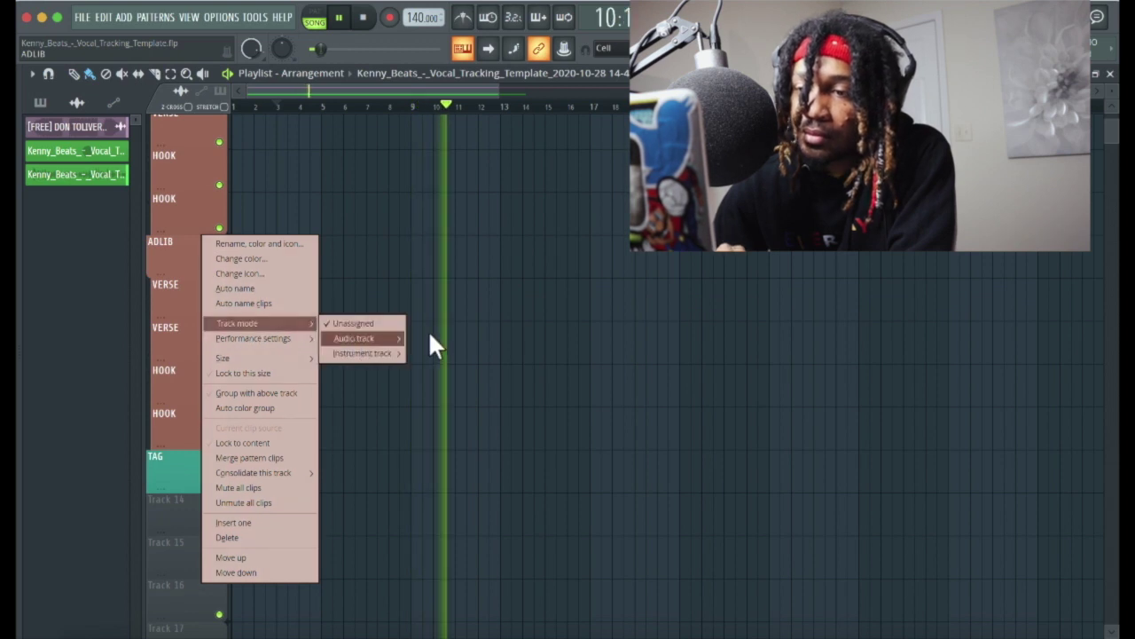
mouse_move(400, 339)
left_click(456, 84)
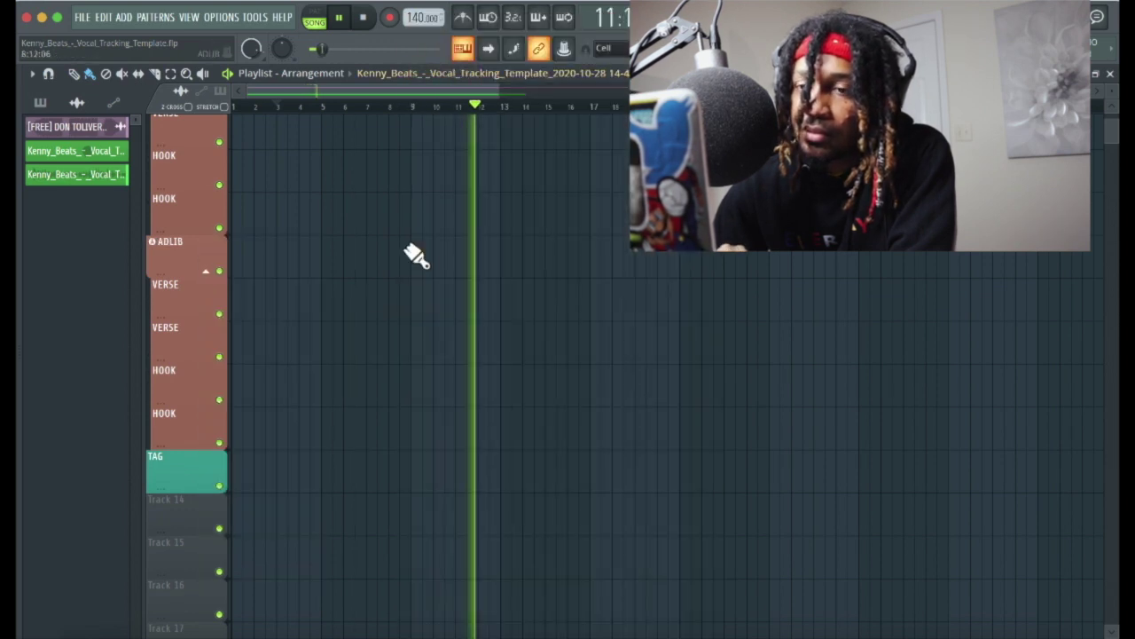
scroll(413, 254, "up", 4)
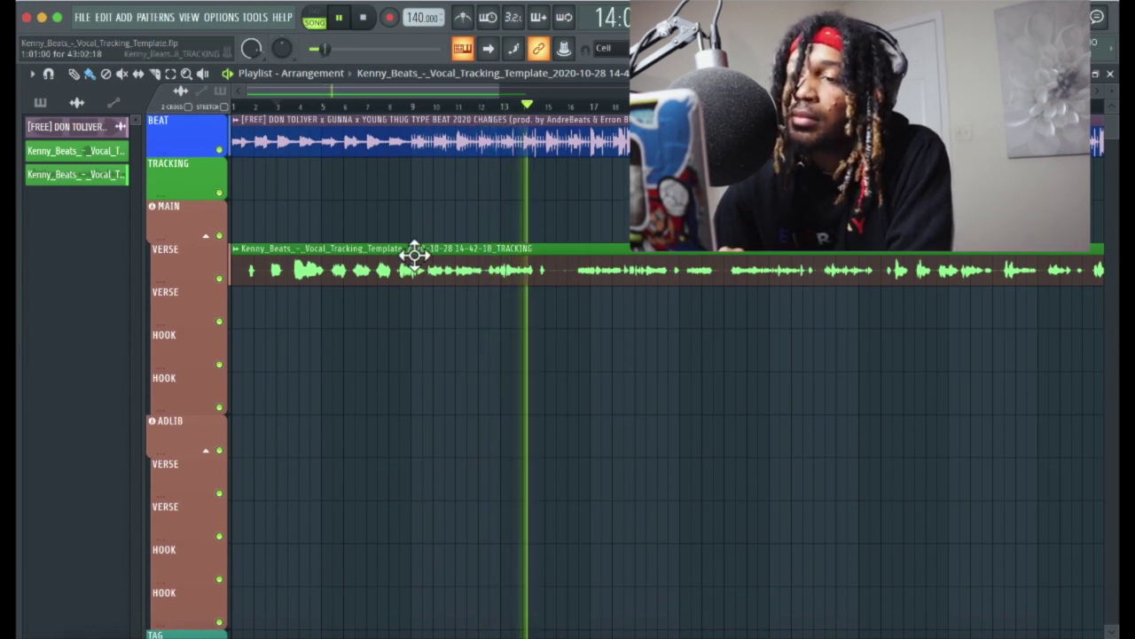
left_click(364, 18)
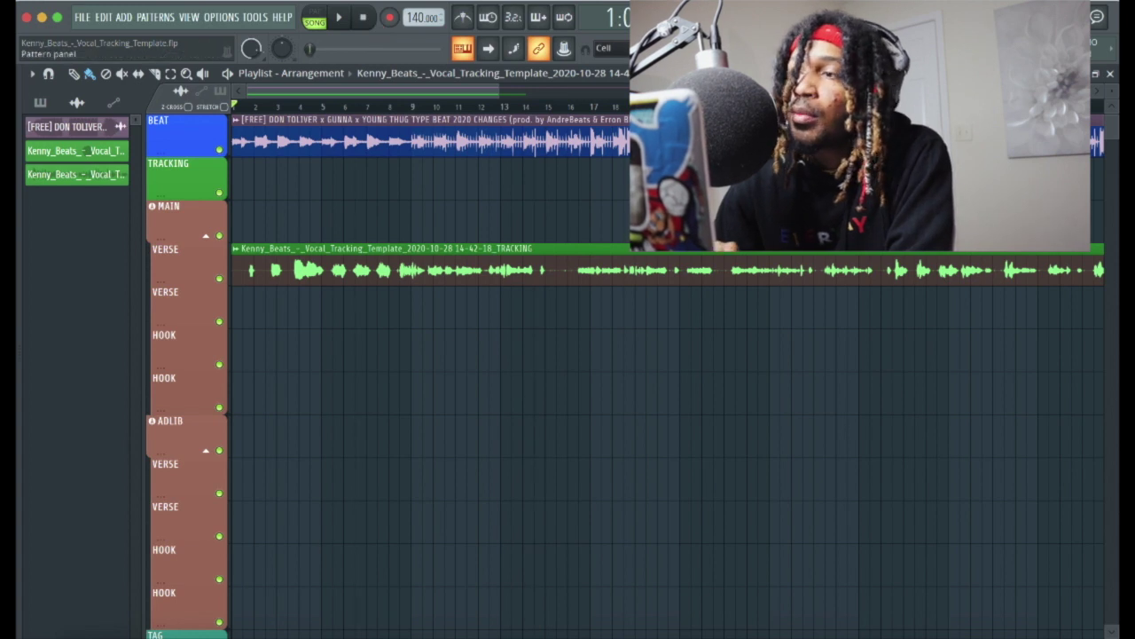
- Select the TRACKING mixer channel and start recording with the Everything option
key("F9")
left_click(240, 332)
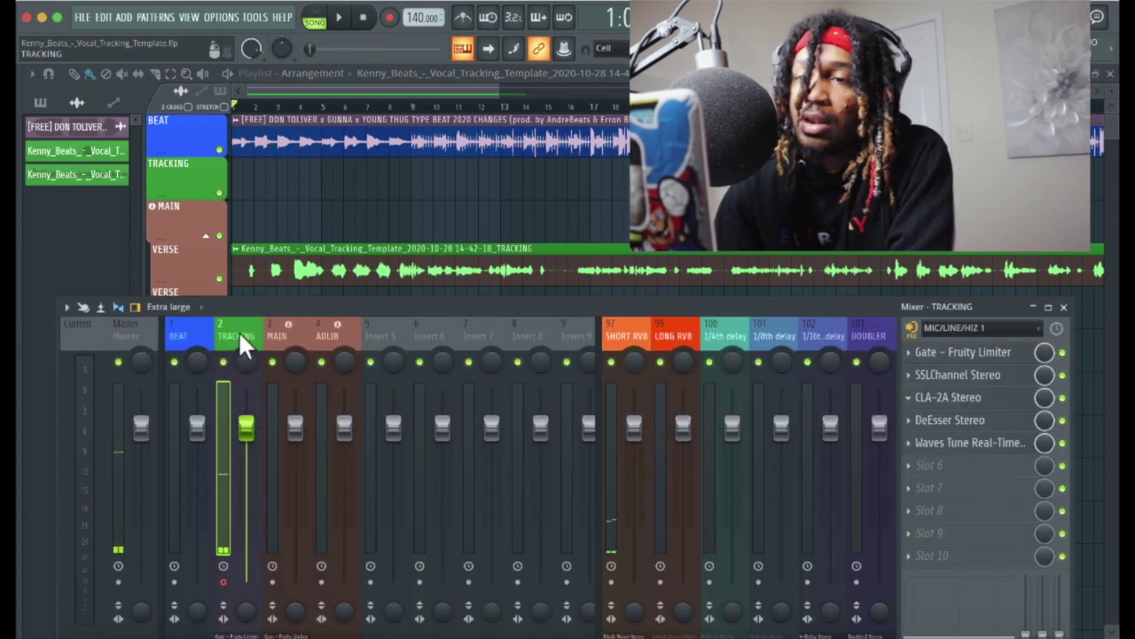
left_click(389, 17)
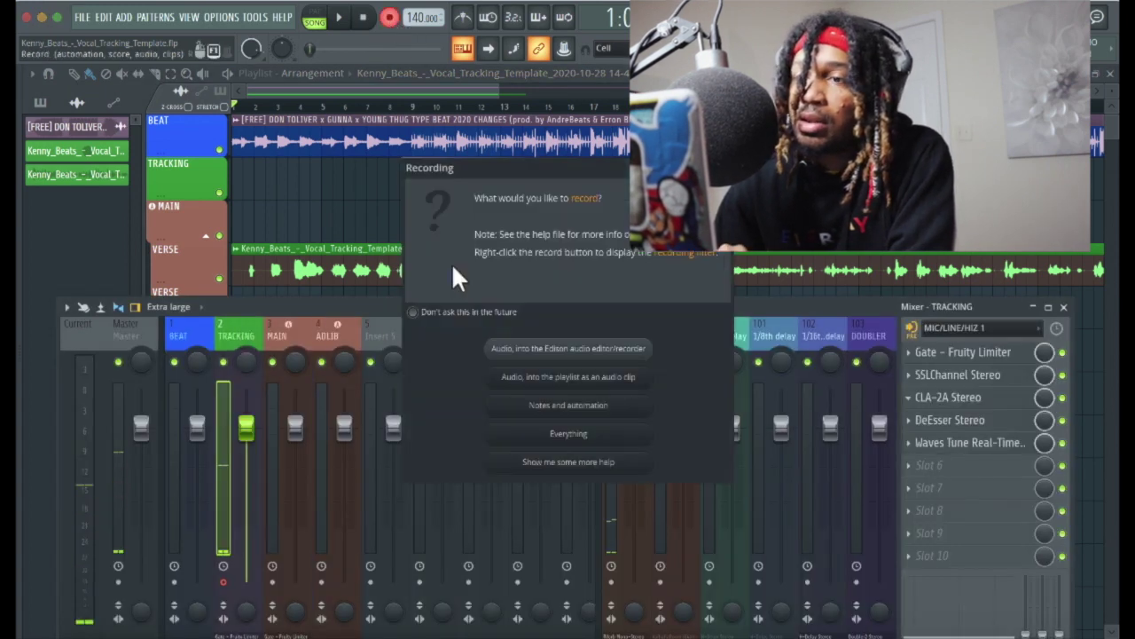
left_click(513, 431)
left_click(340, 18)
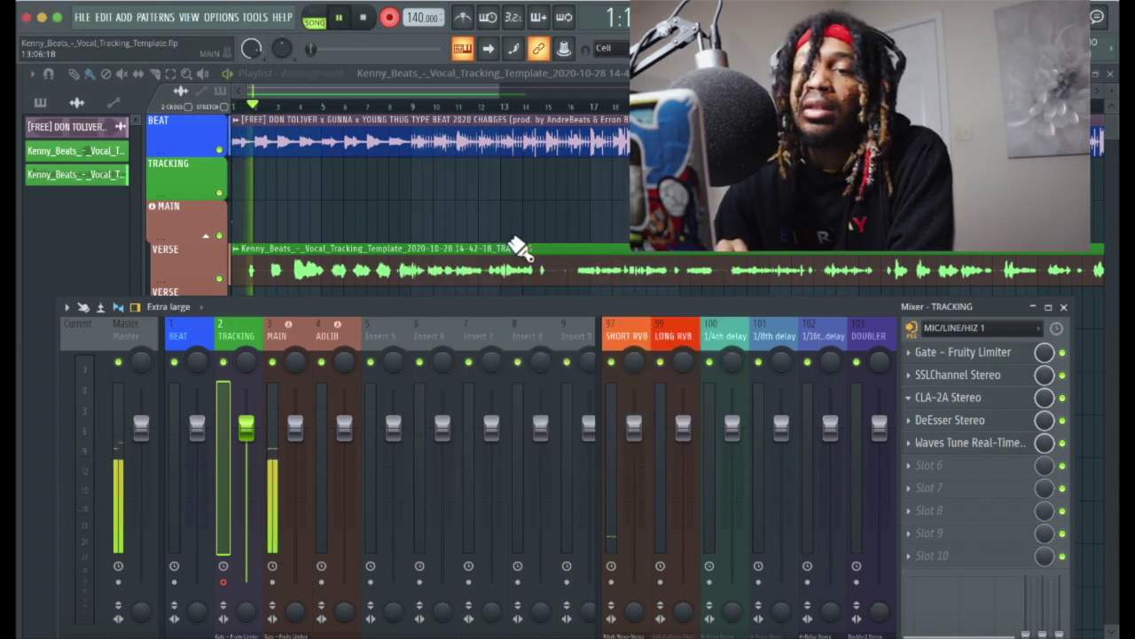
- Stop the recording, discard the short take on the MAIN track and start a new take on TRACKING
scroll(502, 197, "down", 1)
scroll(502, 198, "down", 1)
scroll(499, 195, "up", 1)
key("space")
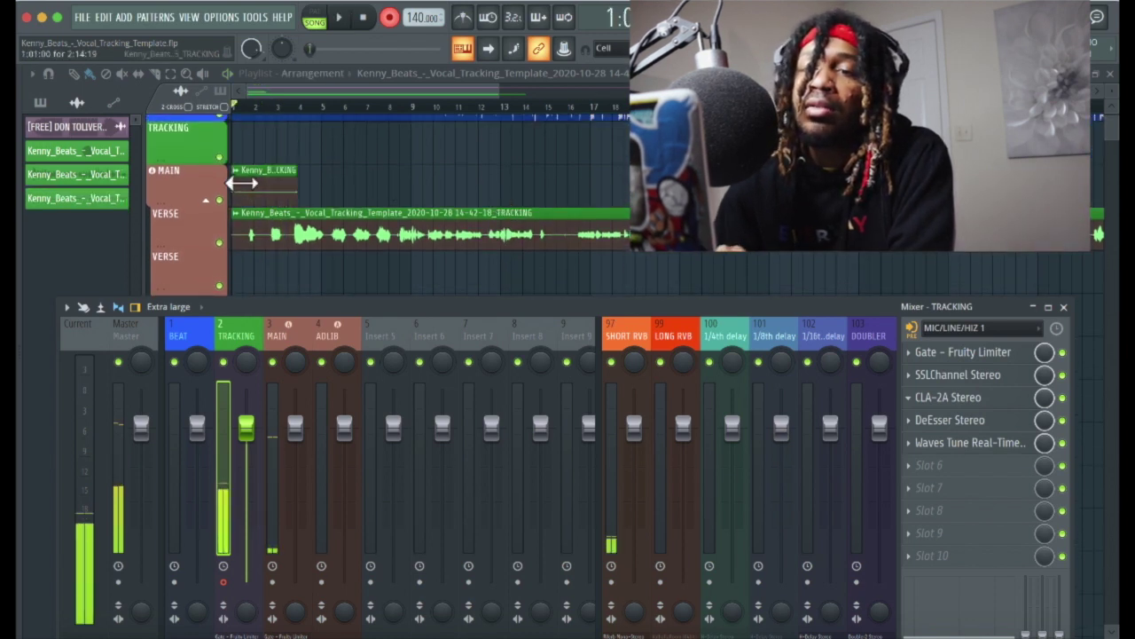
key("F9")
left_click(339, 18)
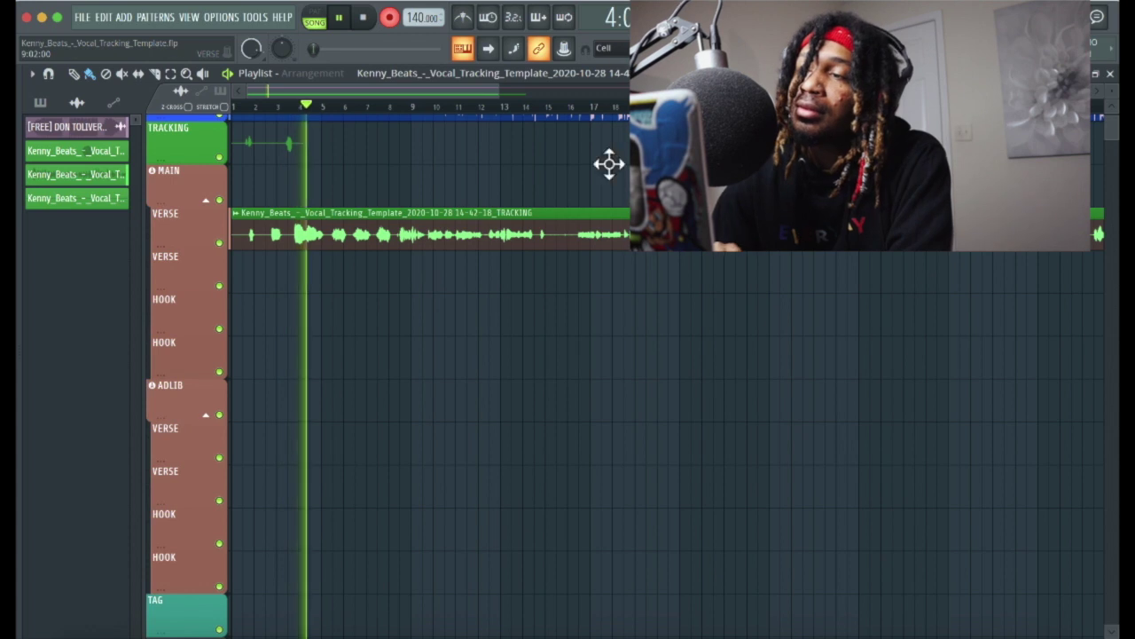
- Set the MAIN mixer channel's sends to 76% for SHORT RVB and 36% for LONG RVB, and bring up its 1/8th delay send
left_click(674, 18)
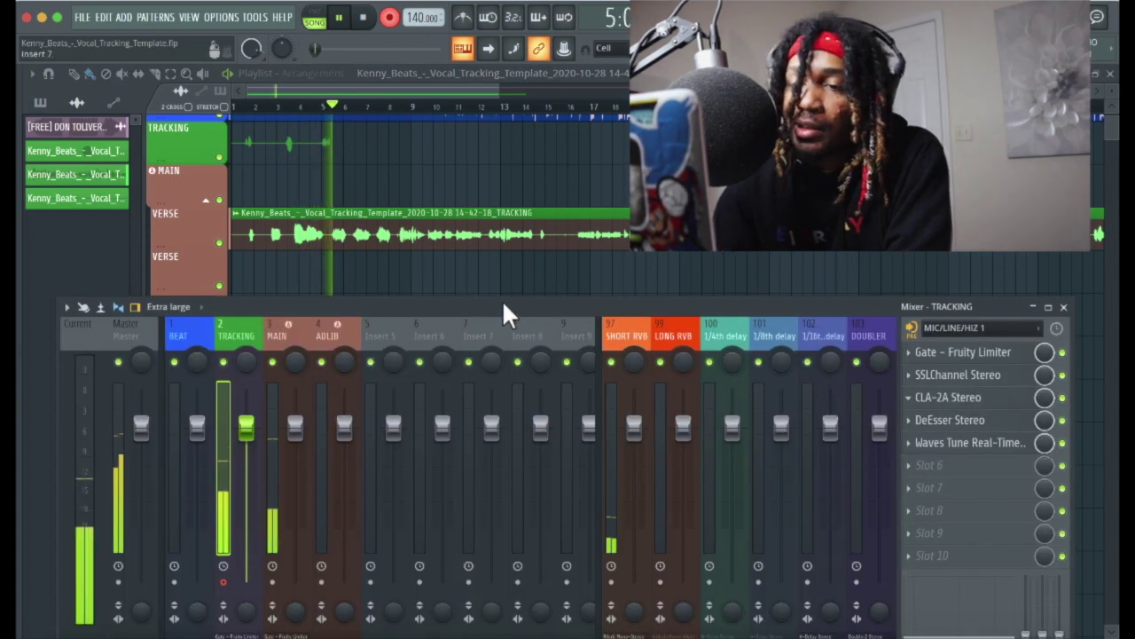
left_click_drag(502, 302, 502, 229)
left_click(295, 273)
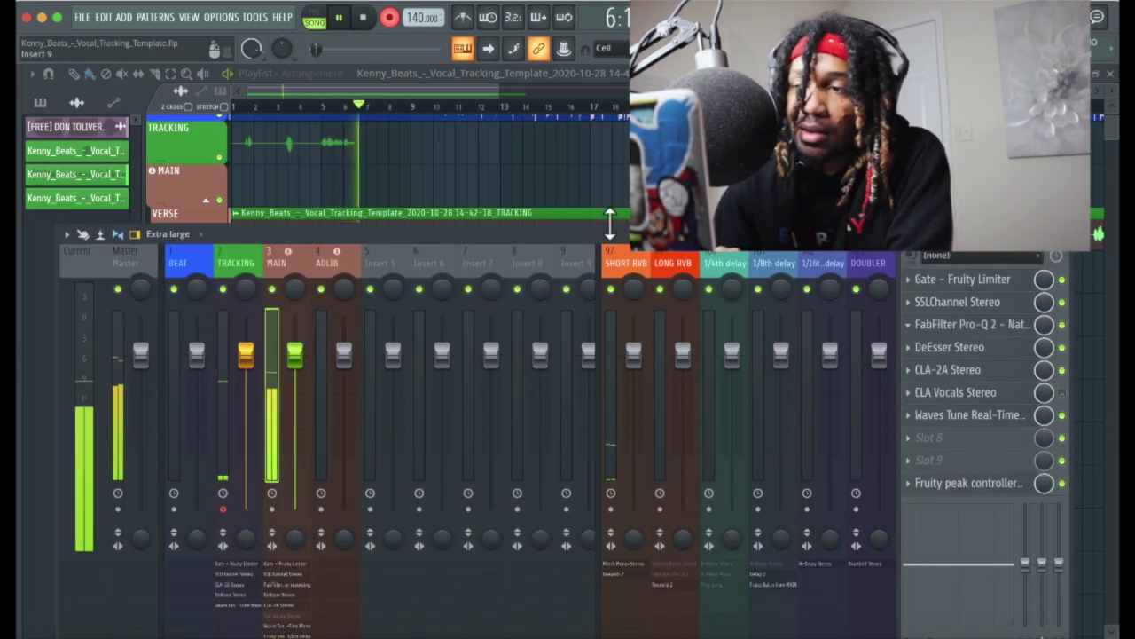
left_click_drag(610, 232, 611, 134)
left_click_drag(626, 581, 627, 570)
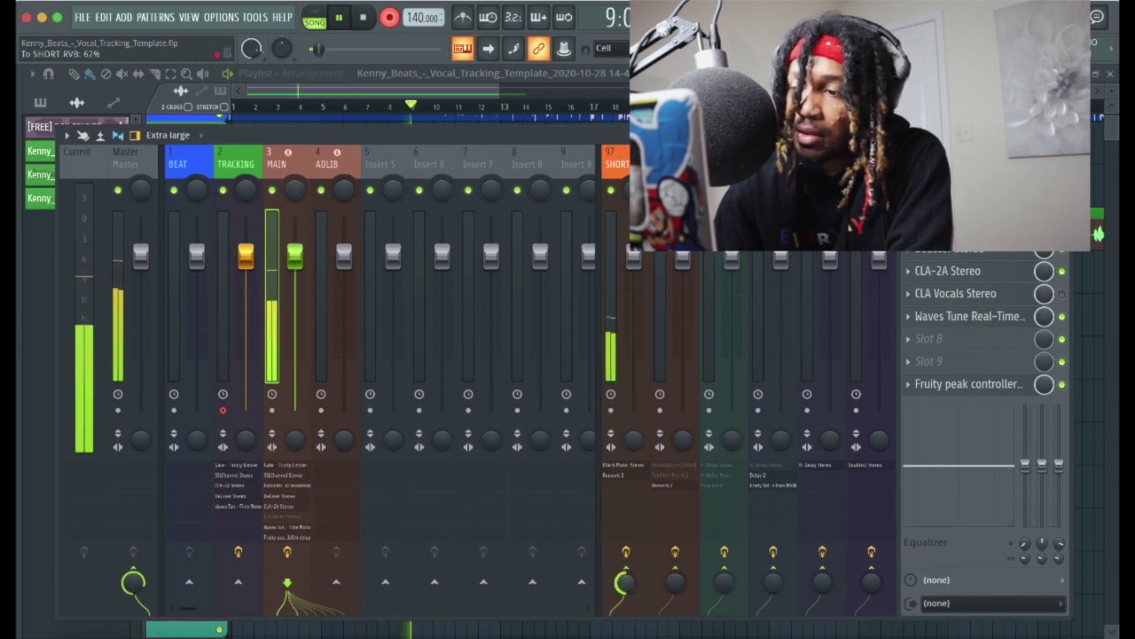
left_click_drag(626, 570, 626, 569)
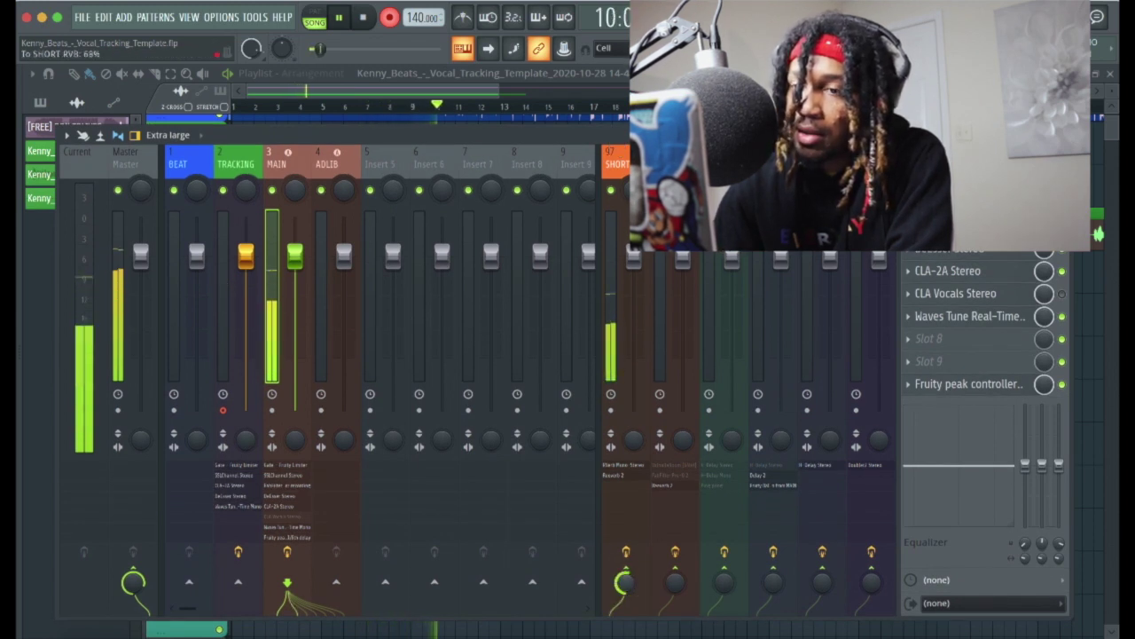
left_click_drag(626, 568, 618, 474)
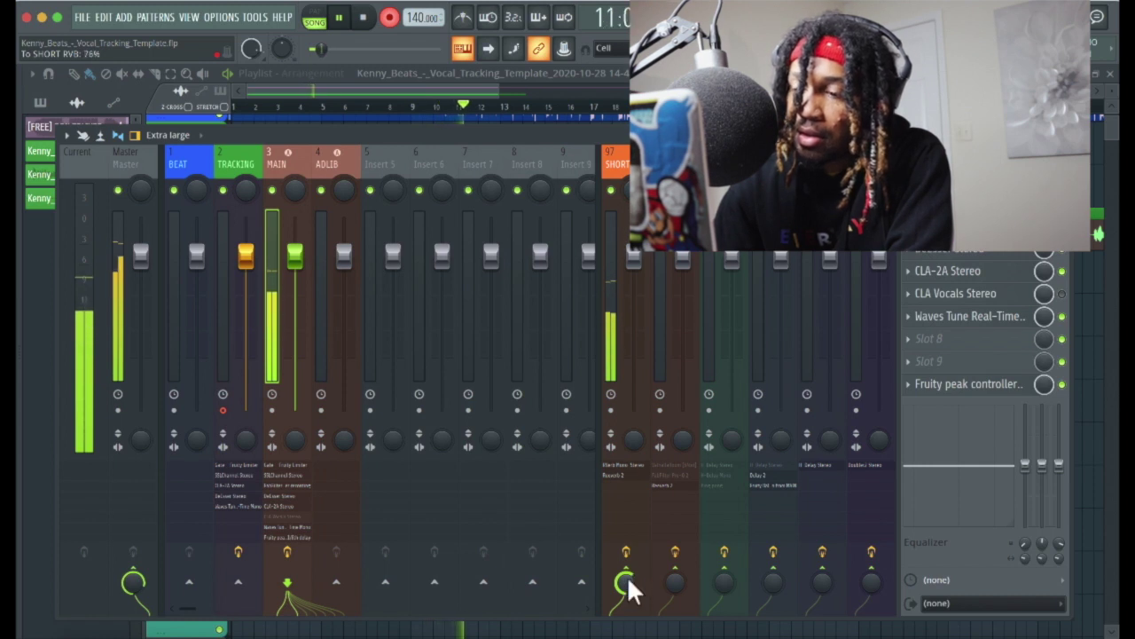
mouse_move(675, 581)
left_mouse_down()
mouse_move(675, 559)
mouse_move(675, 581)
left_mouse_up()
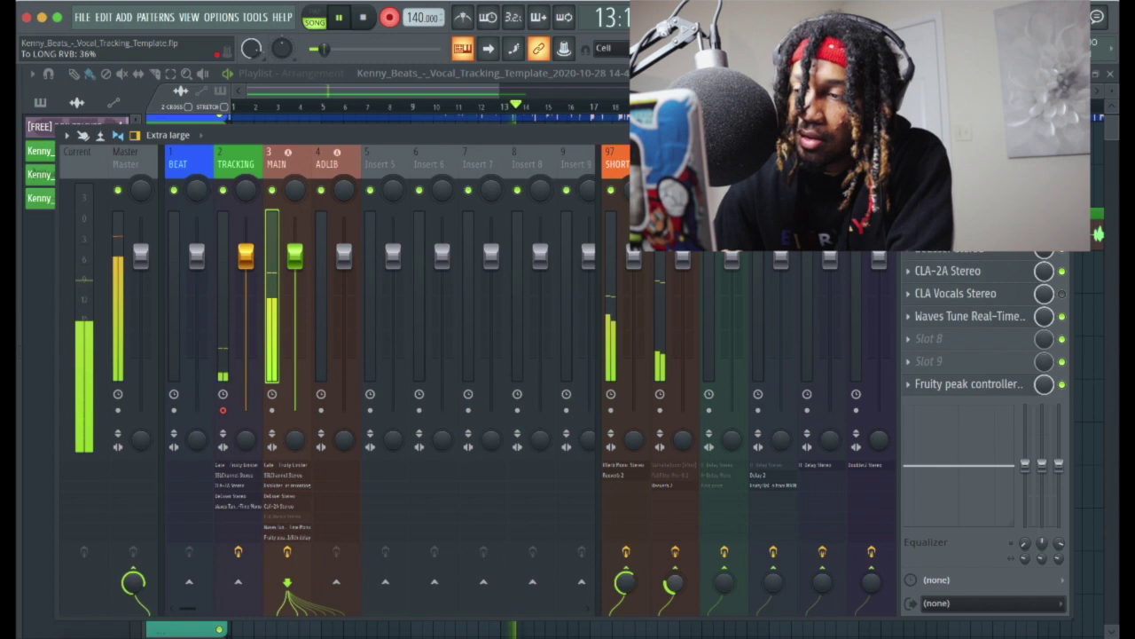
left_click_drag(771, 575, 772, 539)
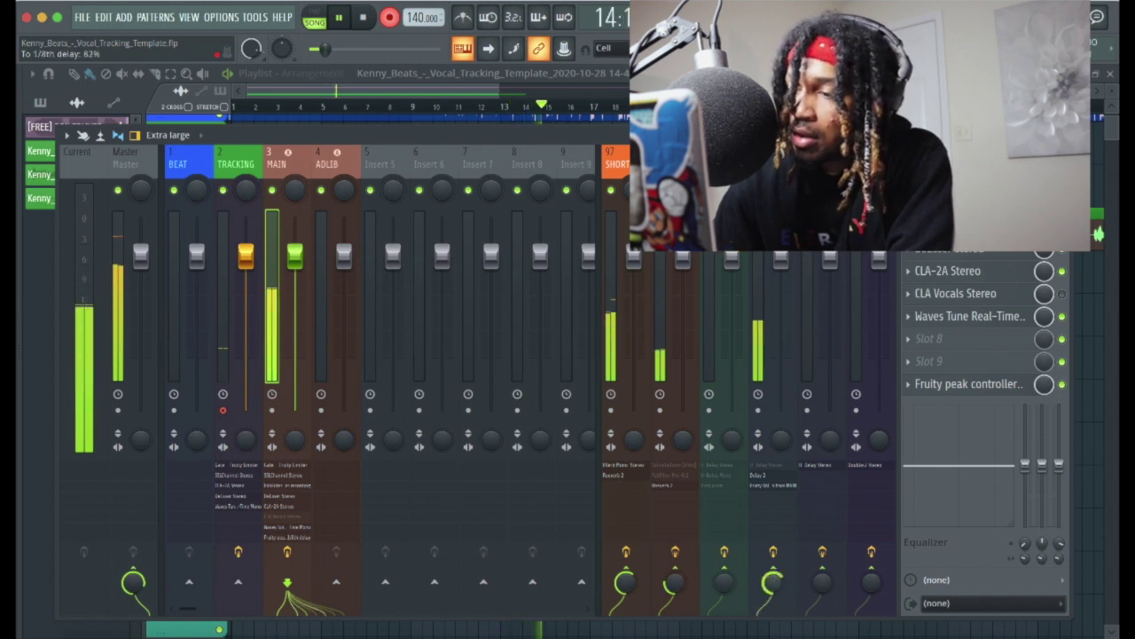
left_click_drag(772, 543, 771, 542)
- Move the mixer out of the way and hide it, and widen the visible playlist range to inspect the recorded take
left_click_drag(679, 151, 619, 133)
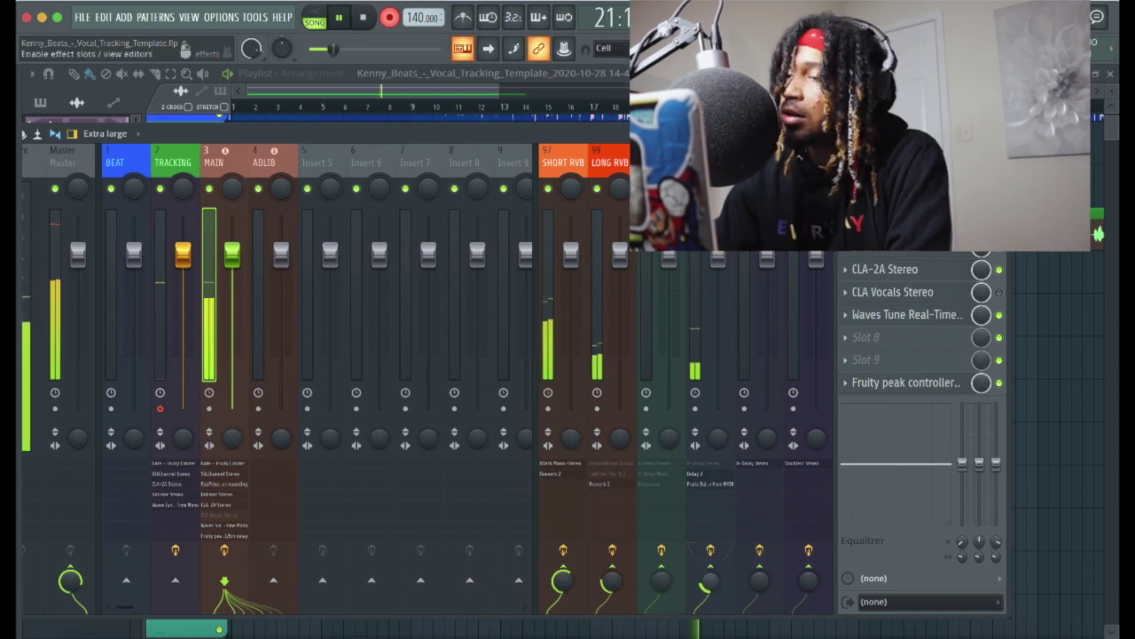
left_click_drag(584, 131, 568, 302)
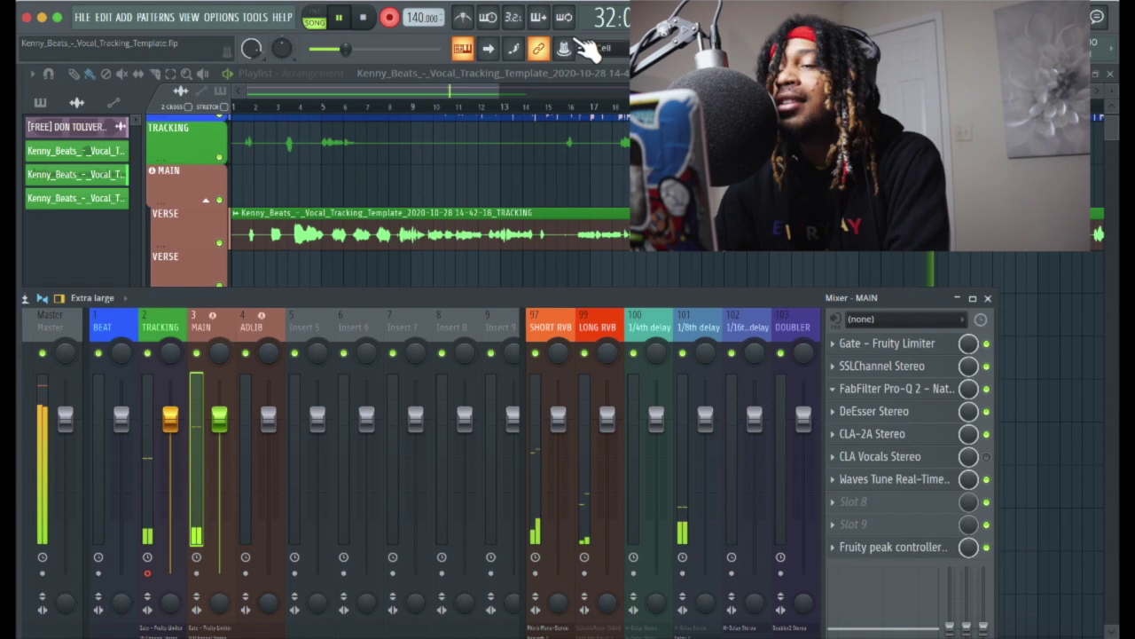
key("F9")
left_click_drag(495, 87, 523, 89)
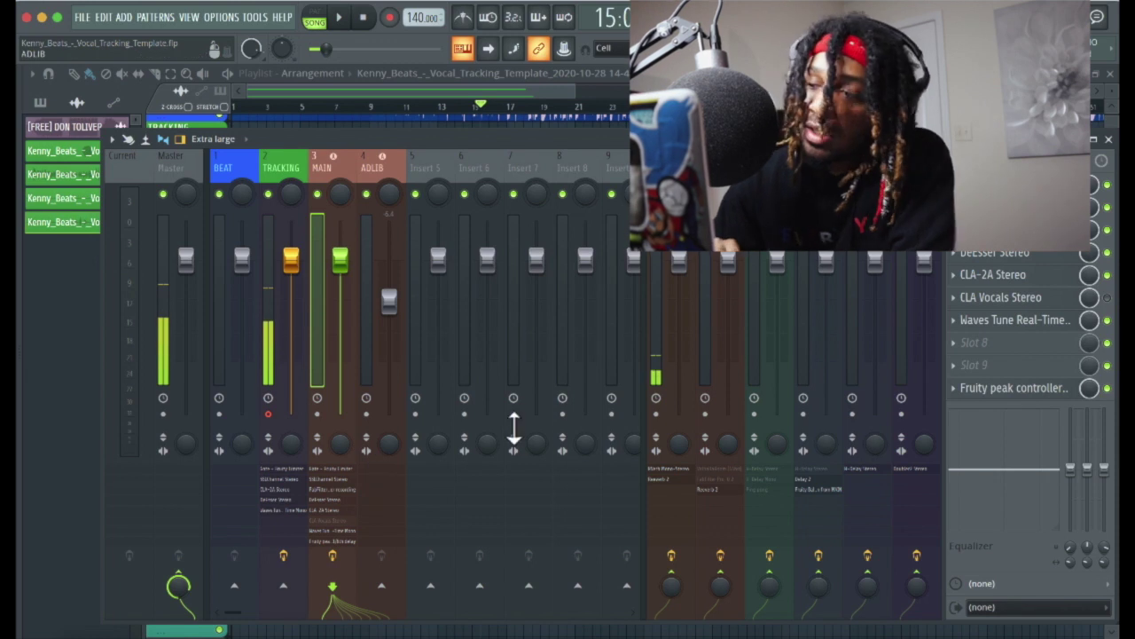
- Add Waves Tune Real-Time Mono to slot 1 of the ADLIB mixer channel
left_click(390, 173)
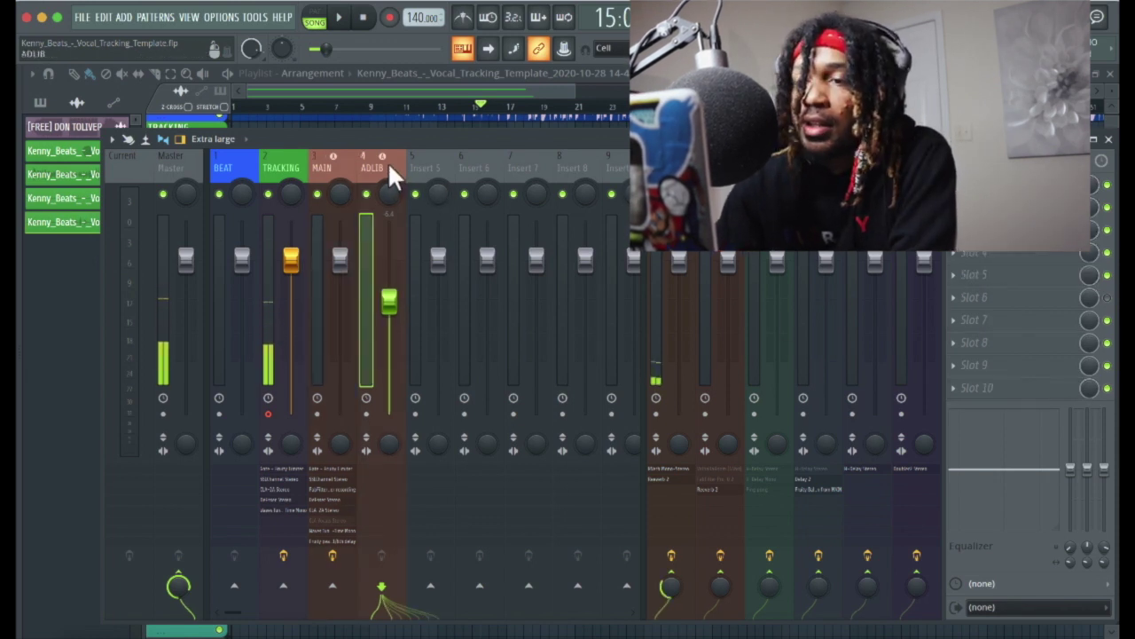
left_click(993, 184)
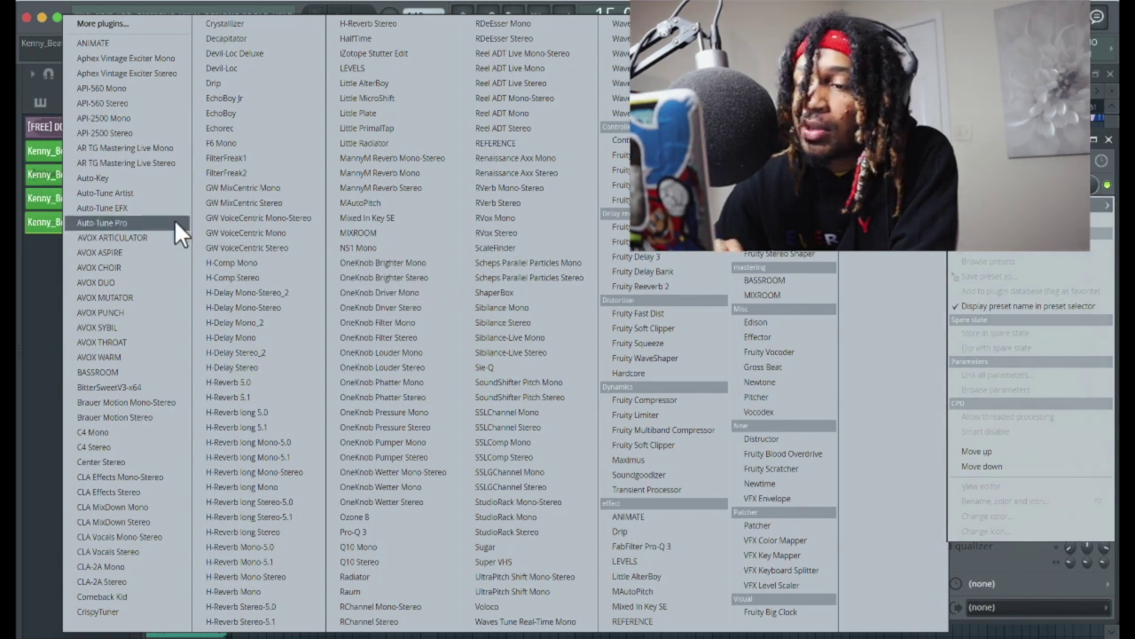
left_click(576, 621)
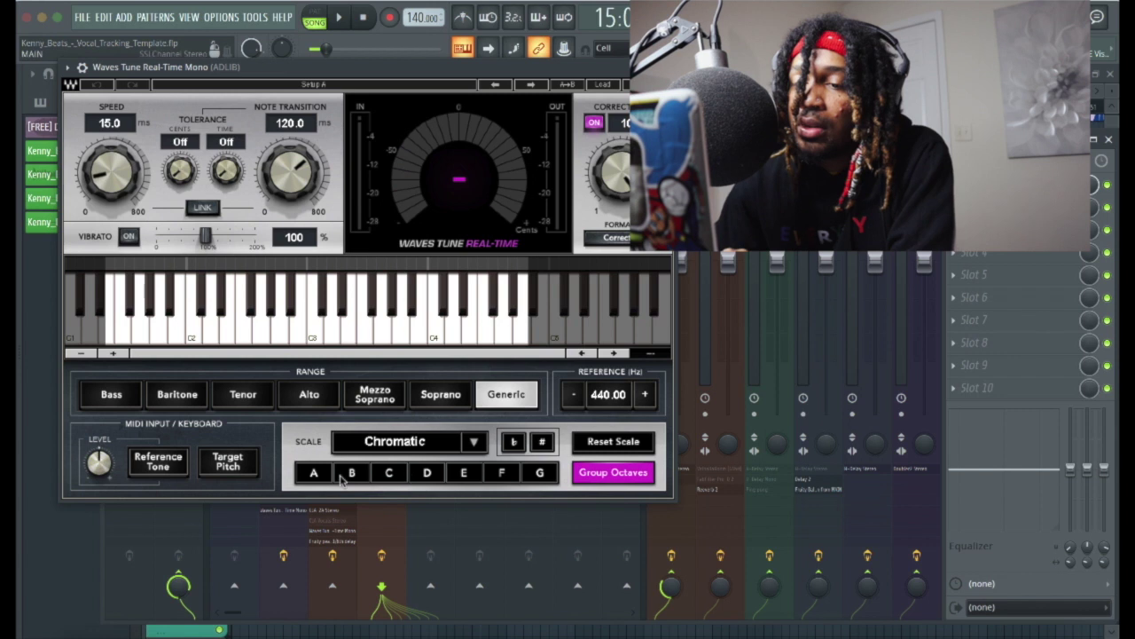
- Set the ADLIB channel's Waves Tune to B flat Natural Minor, with Speed and Note Transition at 0.1 ms
left_click(344, 477)
scroll(424, 449, "down", 2)
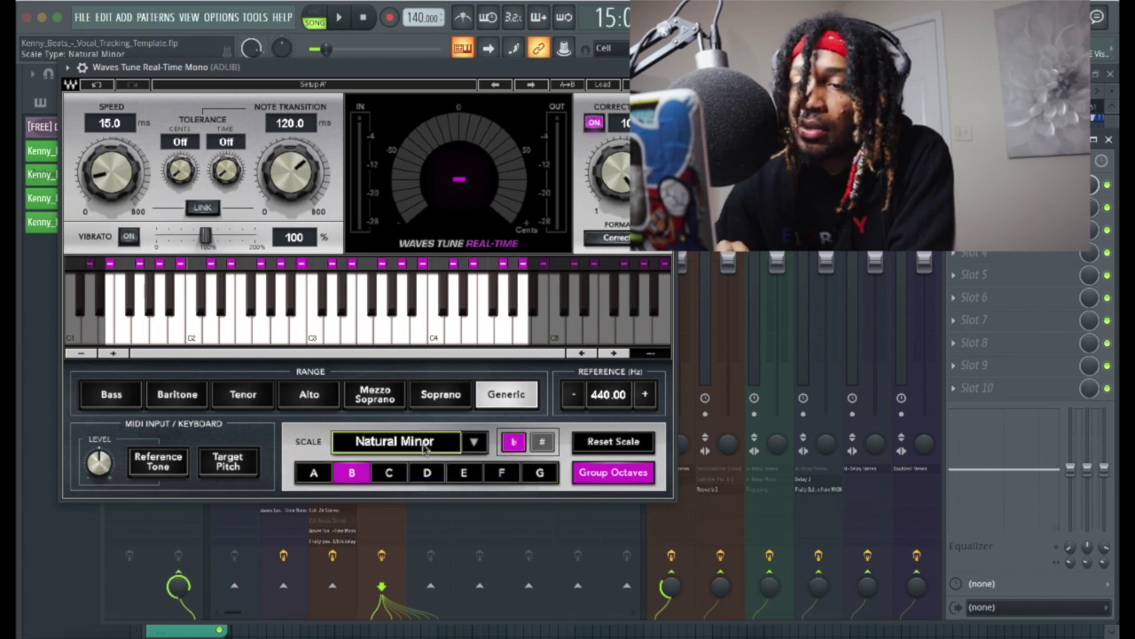
scroll(300, 182, "down", 10)
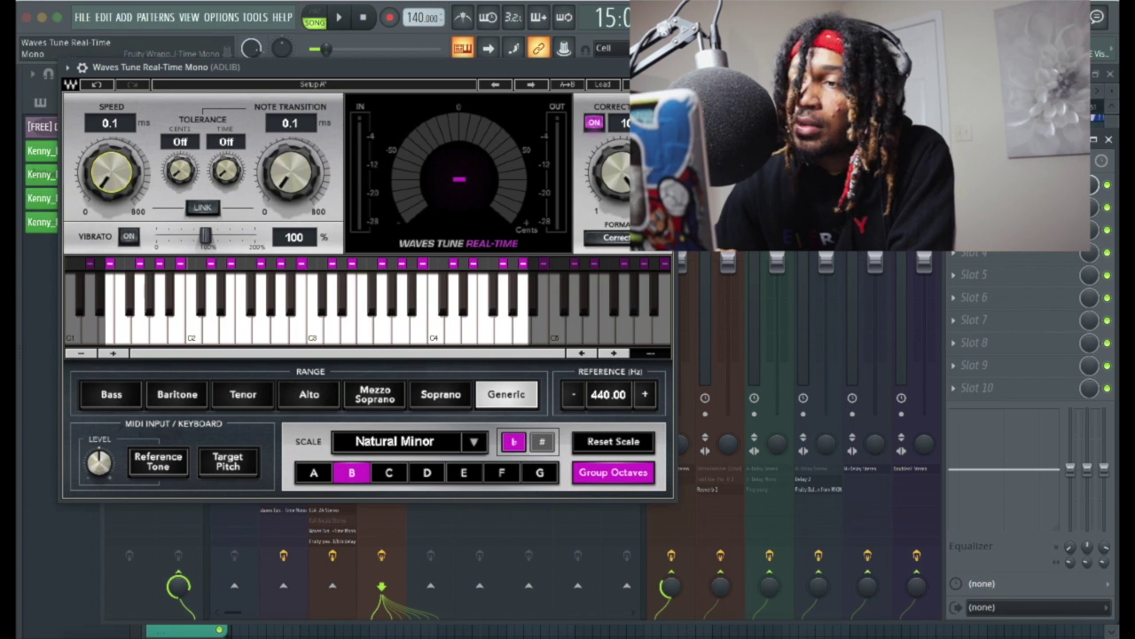
key("Escape")
left_click(953, 207)
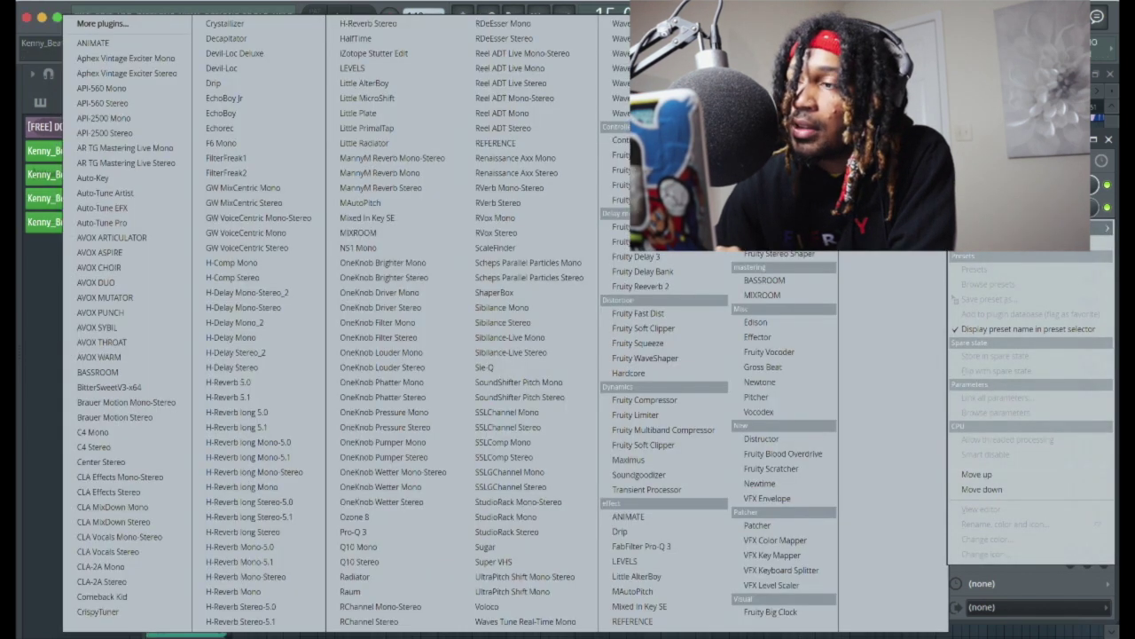
left_click(781, 178)
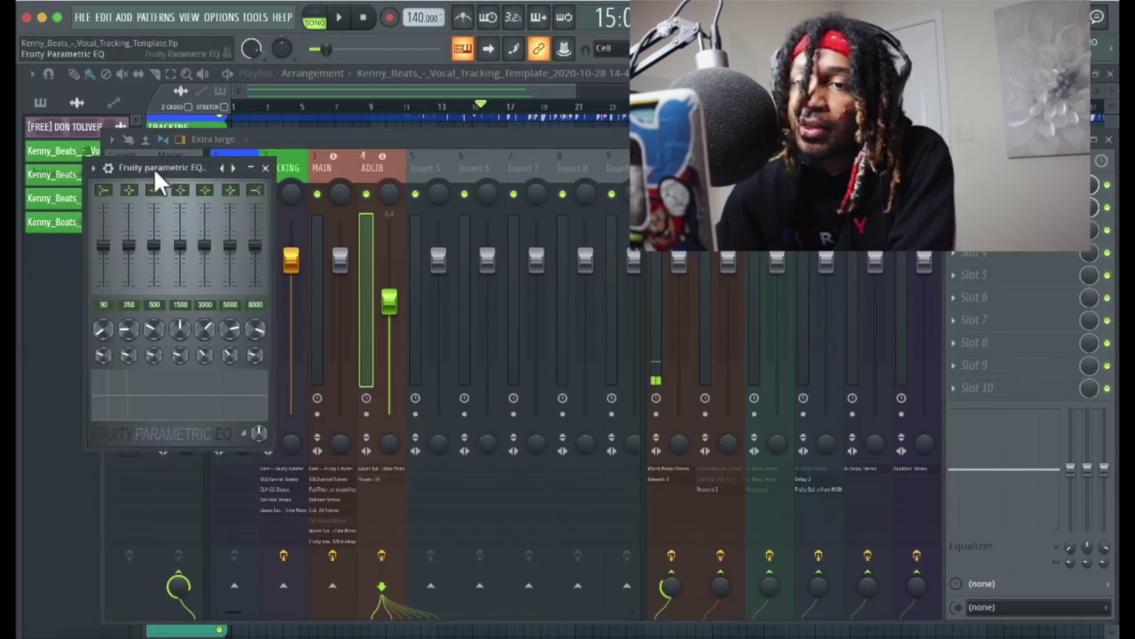
left_click(266, 167)
- Load Fruity Parametric EQ 2 in slot 2 of the ADLIB channel and pull down its lowest and highest bands
left_click(955, 207)
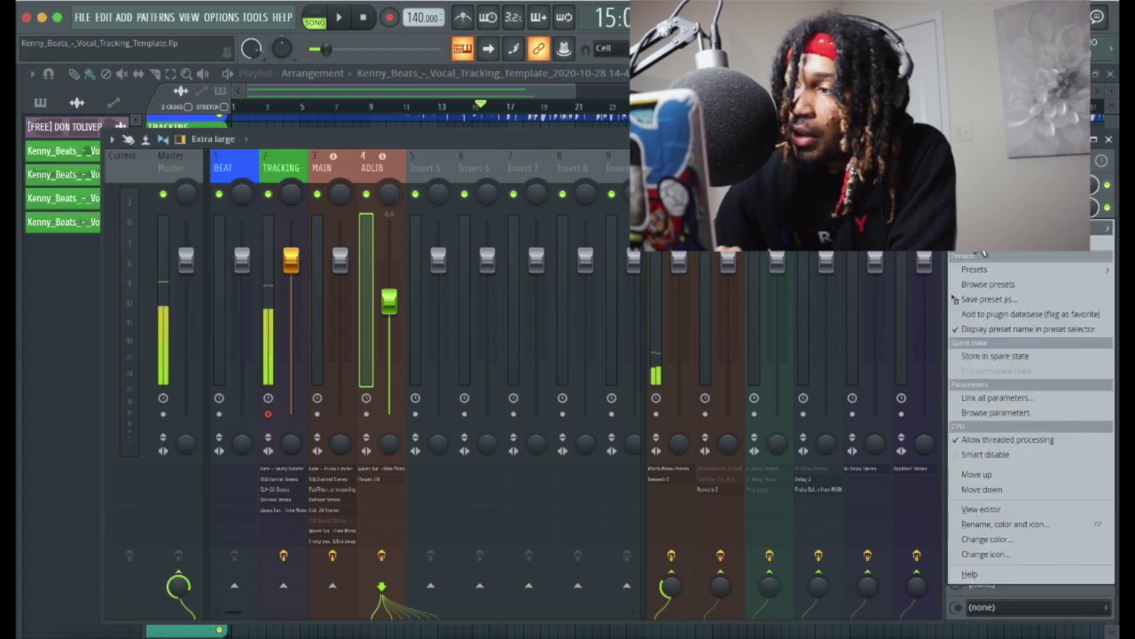
mouse_move(986, 255)
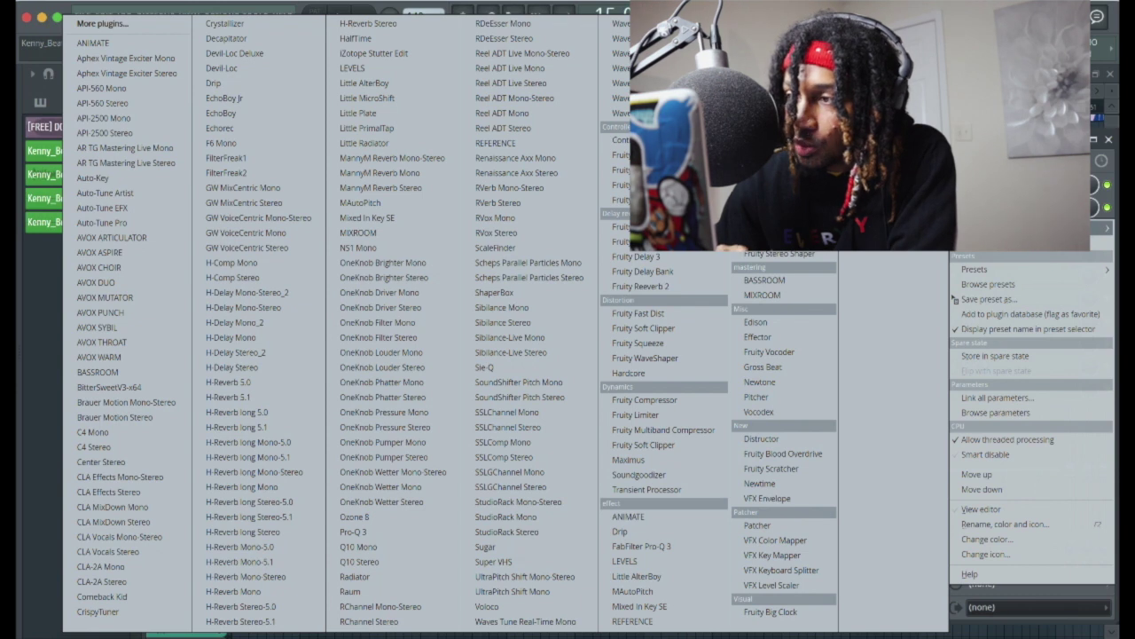
key("Escape")
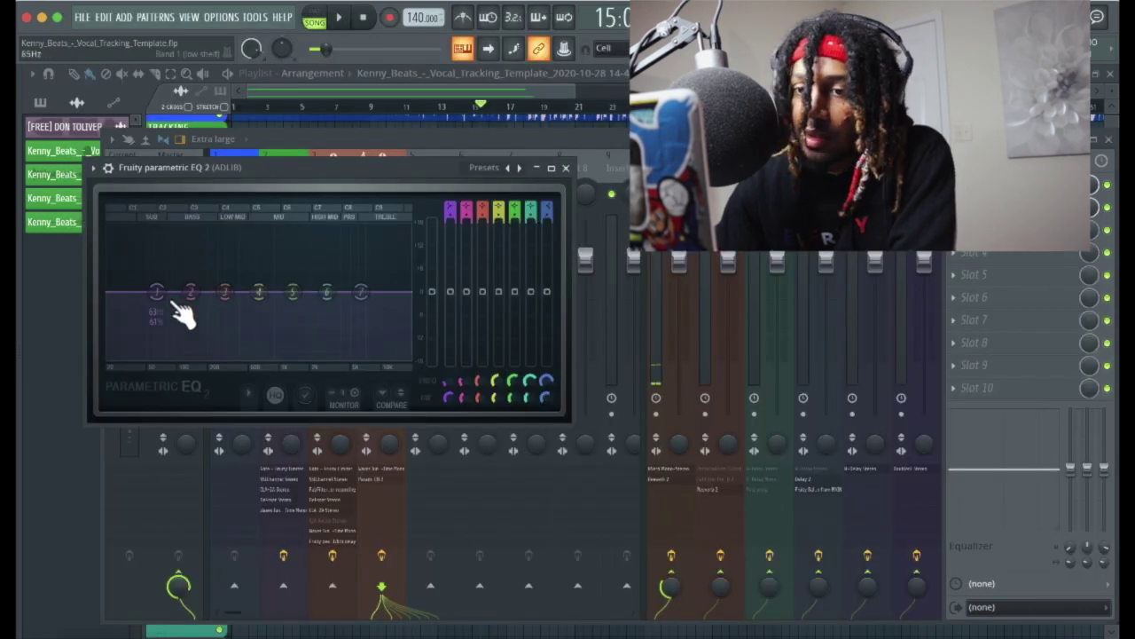
left_click_drag(156, 295, 253, 353)
left_click_drag(361, 293, 357, 338)
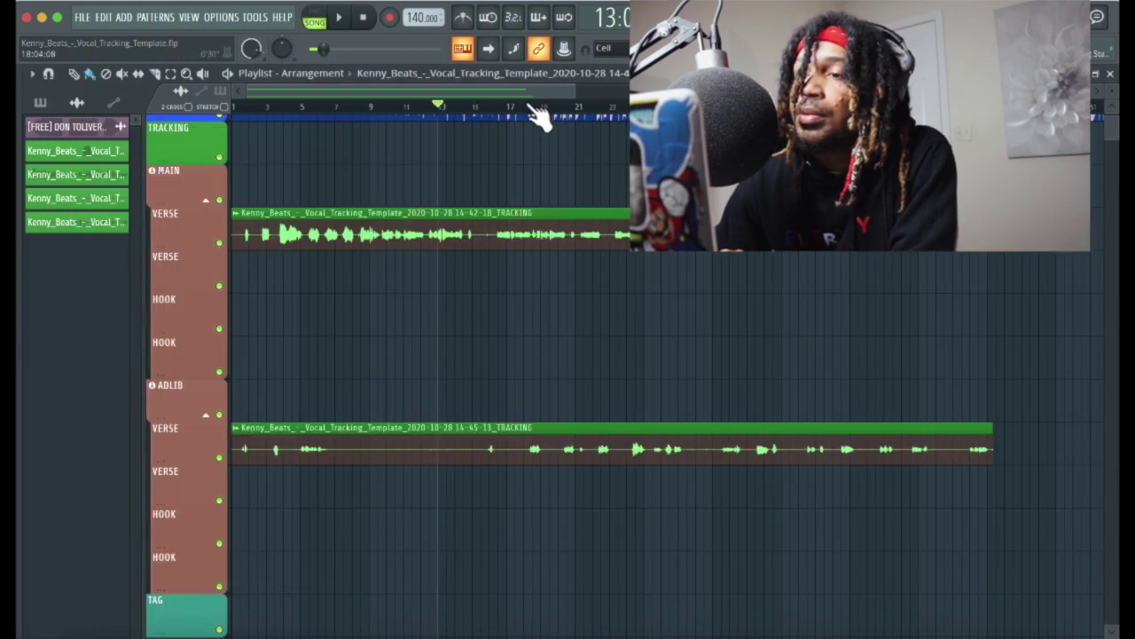
- Play the arrangement from about bar 17 and raise the ADLIB mixer fader to about -1.4 dB
left_click(524, 108)
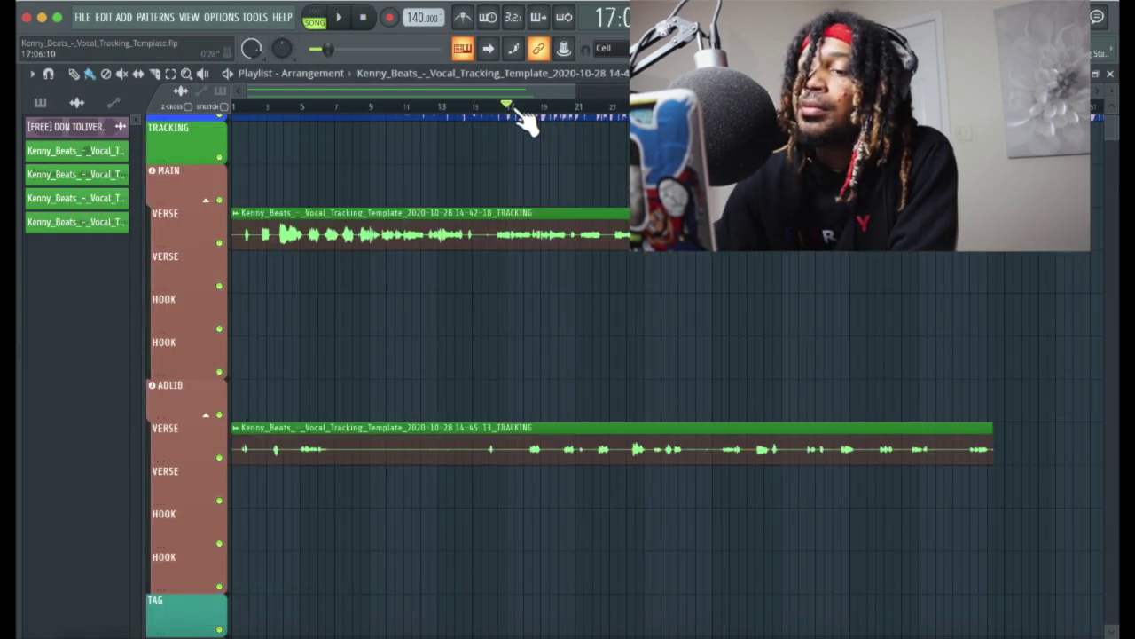
key("space")
key("F9")
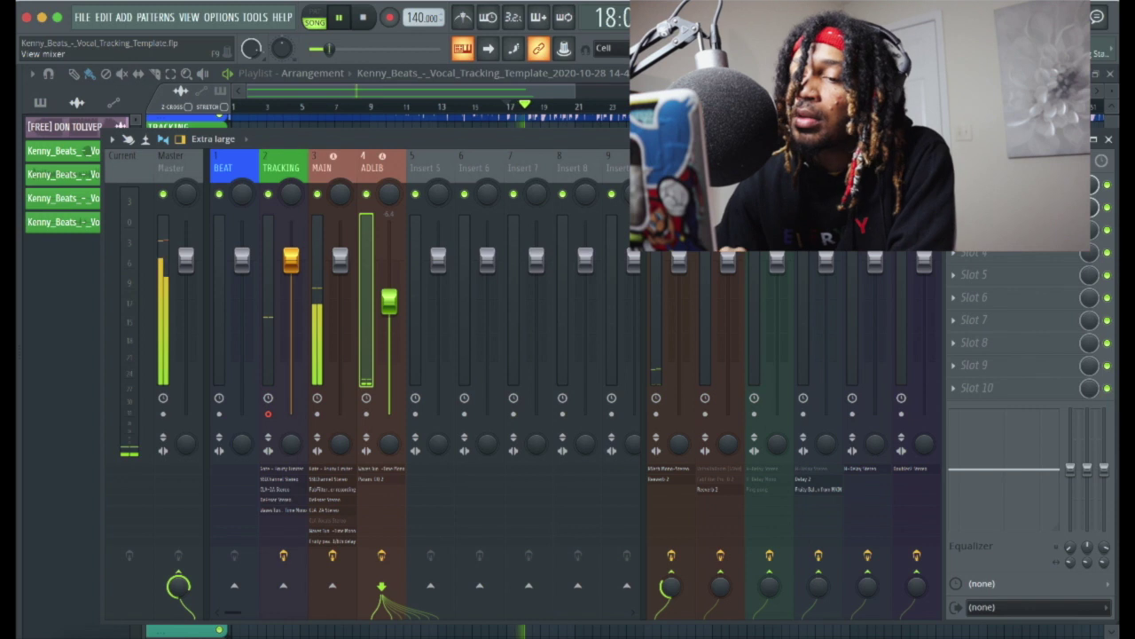
left_click_drag(389, 301, 390, 266)
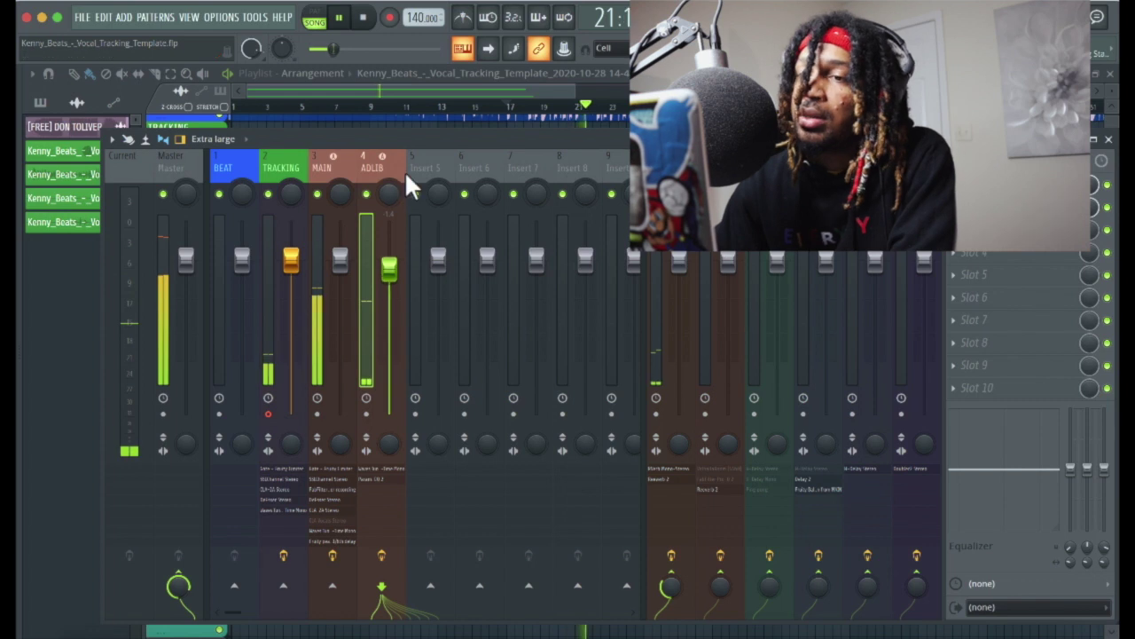
- Hide the mixer and make the TRACKING track taller in the playlist
left_click(426, 92)
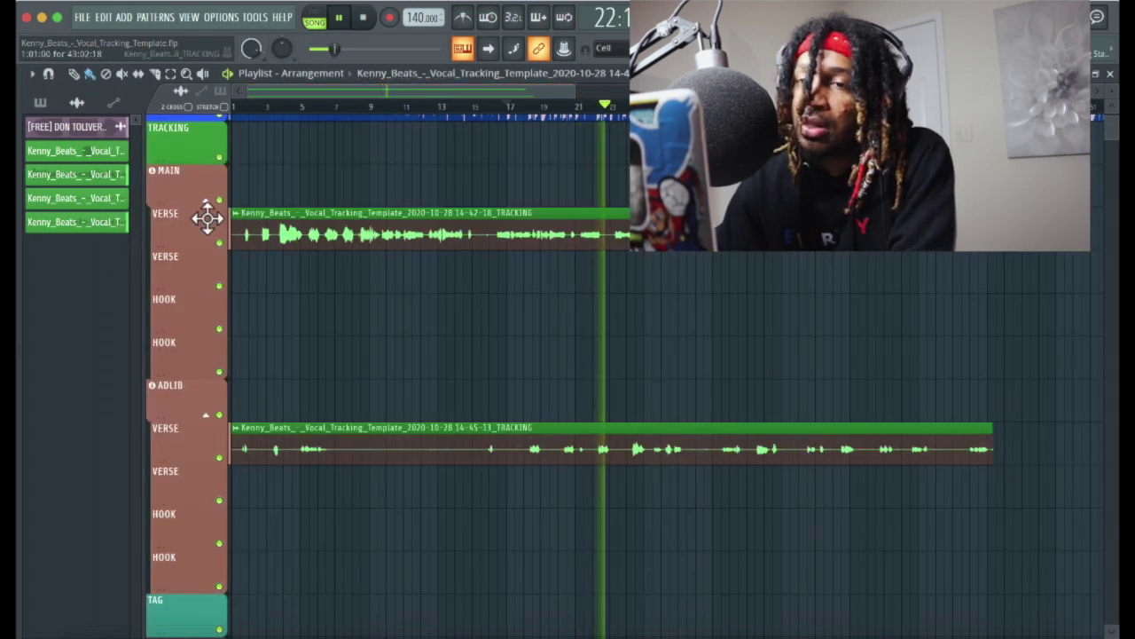
left_click_drag(162, 163, 164, 182)
right_click(162, 180)
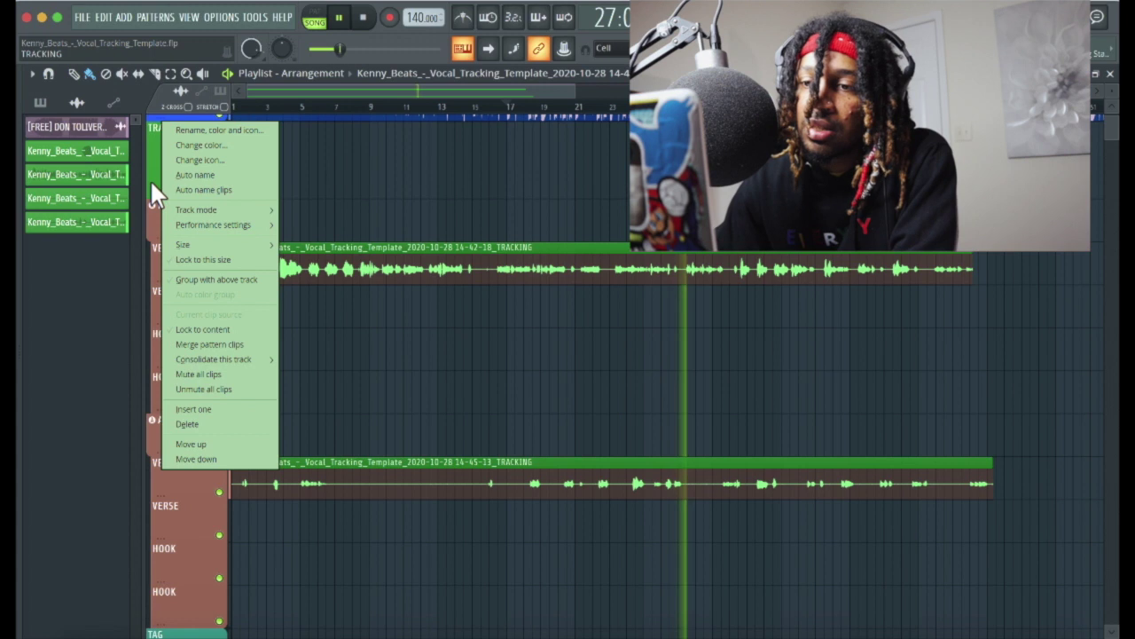
key("Escape")
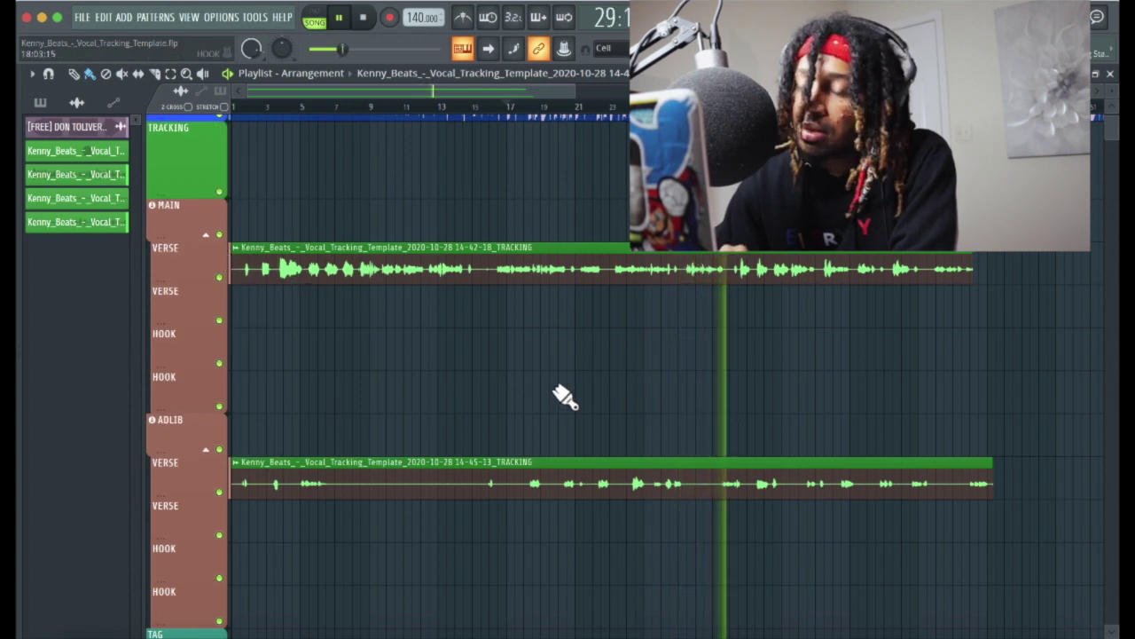
- Raise the ADLIB mixer channel's send to SHORT RVB to about 103%
key("F9")
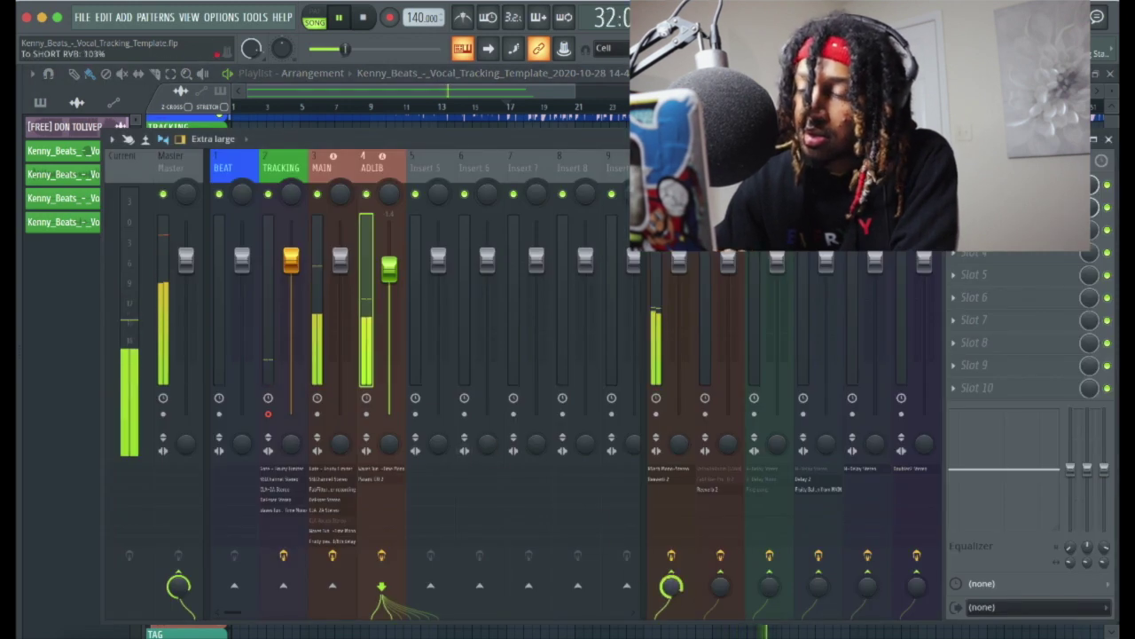
left_click(527, 95)
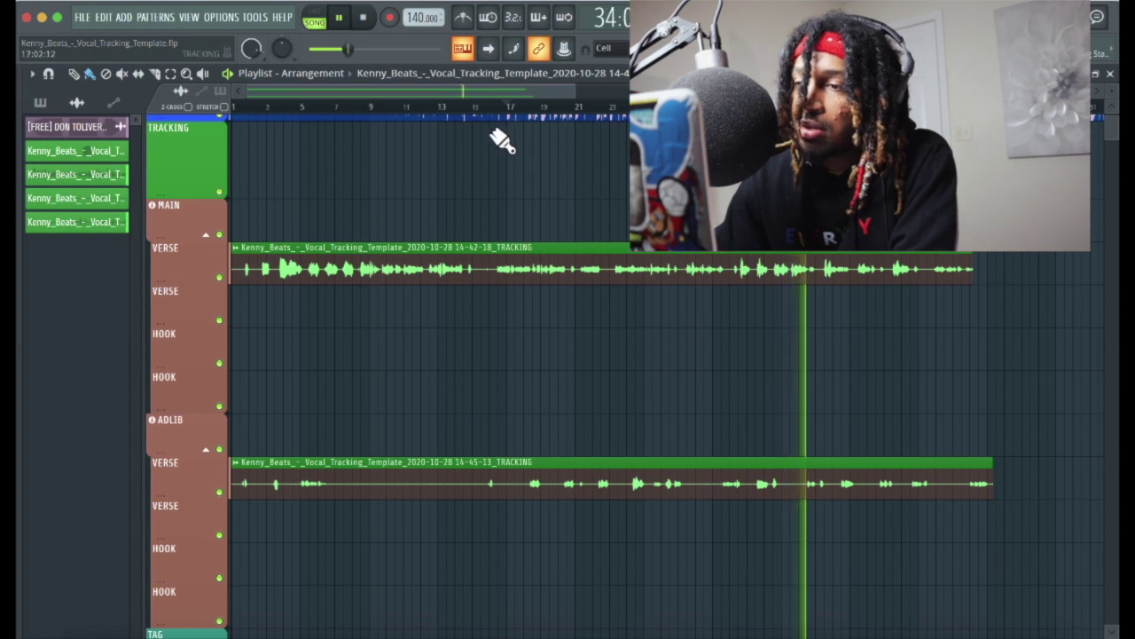
- Replay from about bar 16, lower the BEAT channel's fader slightly and try reducing its send to Master to about 59%
left_click(495, 106)
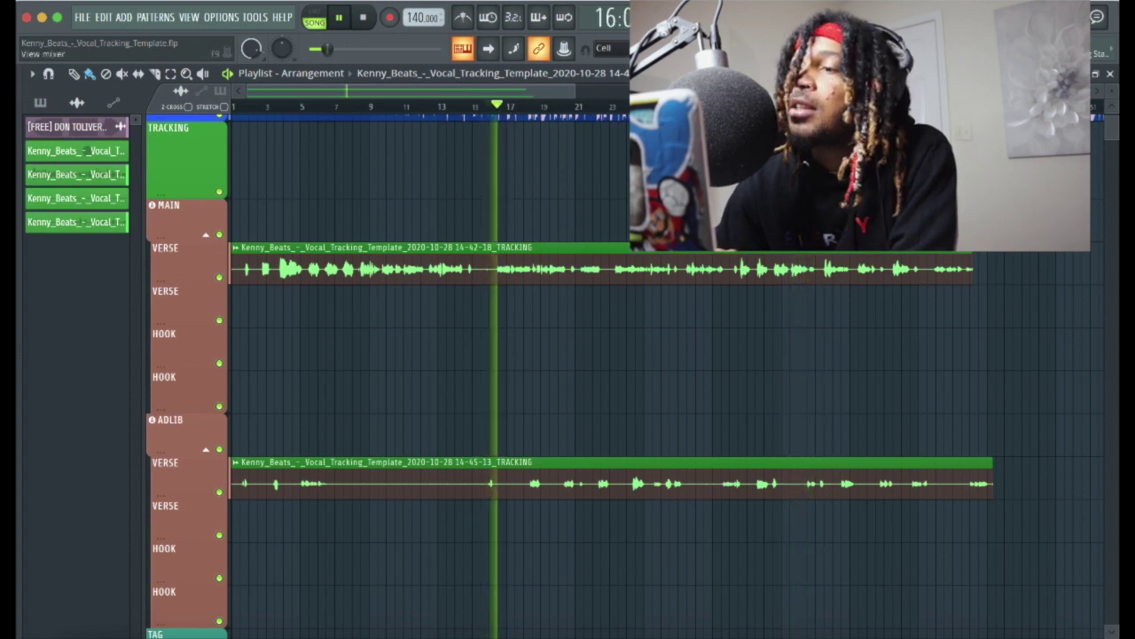
key("F9")
left_click_drag(248, 260, 249, 296)
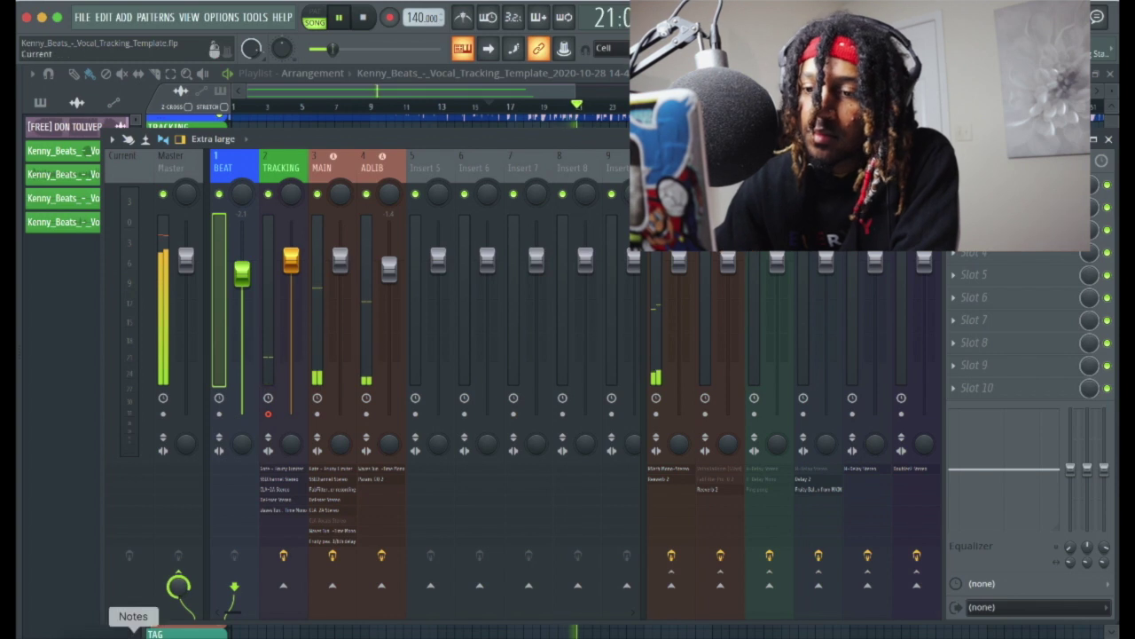
mouse_move(178, 585)
left_mouse_down()
mouse_move(177, 599)
mouse_move(177, 568)
left_mouse_up()
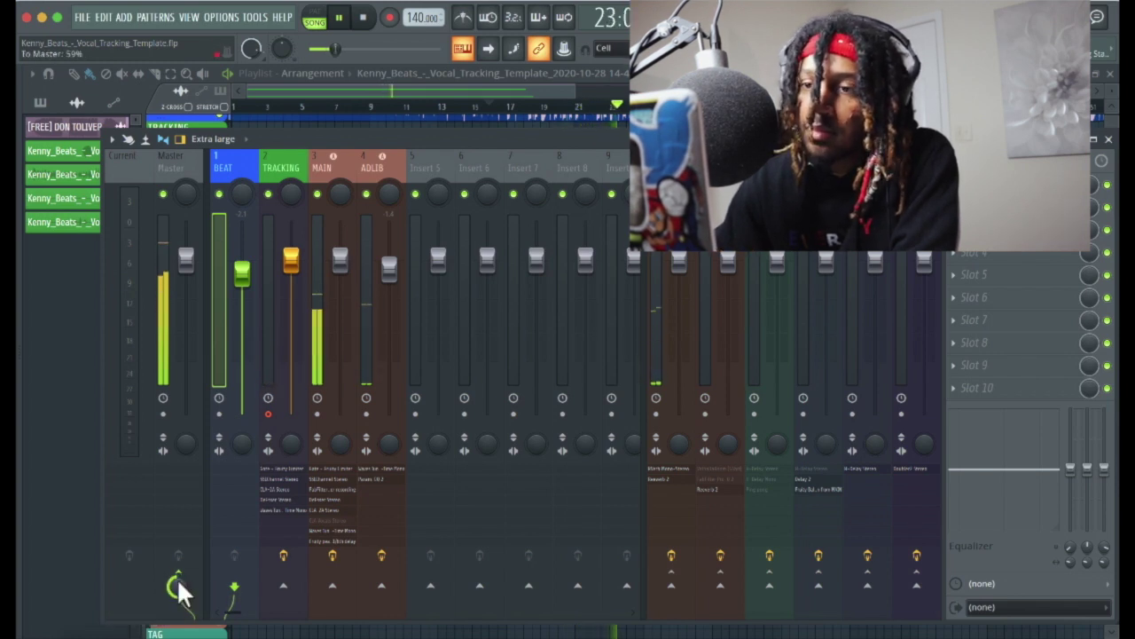
- Open the beat audio clip's channel settings and route it to mixer track 1, BEAT
left_click(469, 102)
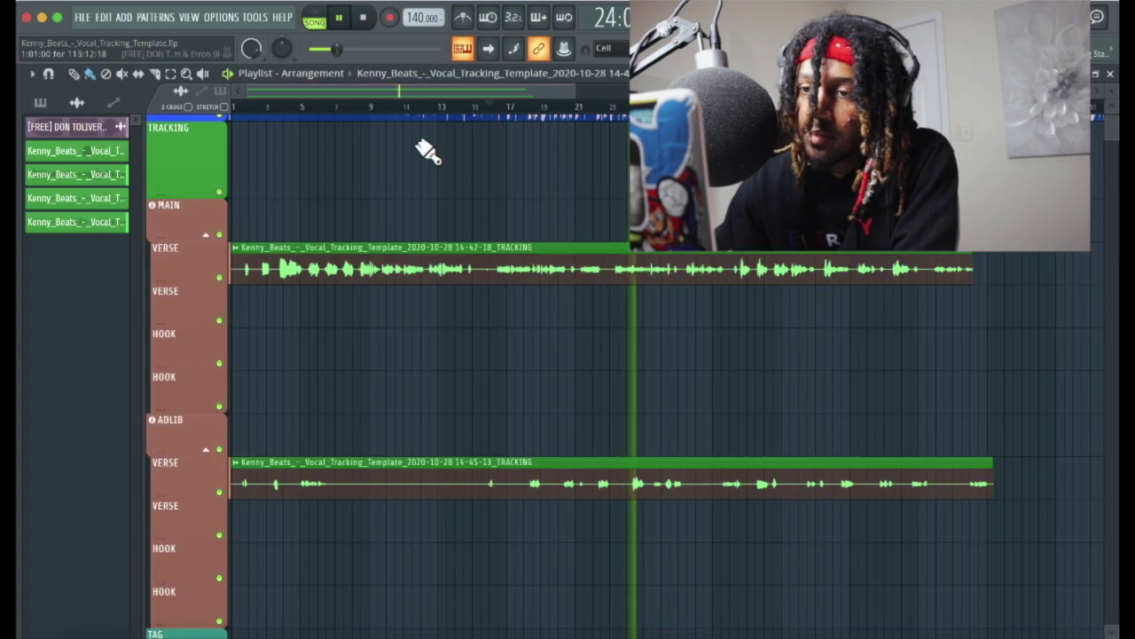
scroll(410, 242, "up", 1)
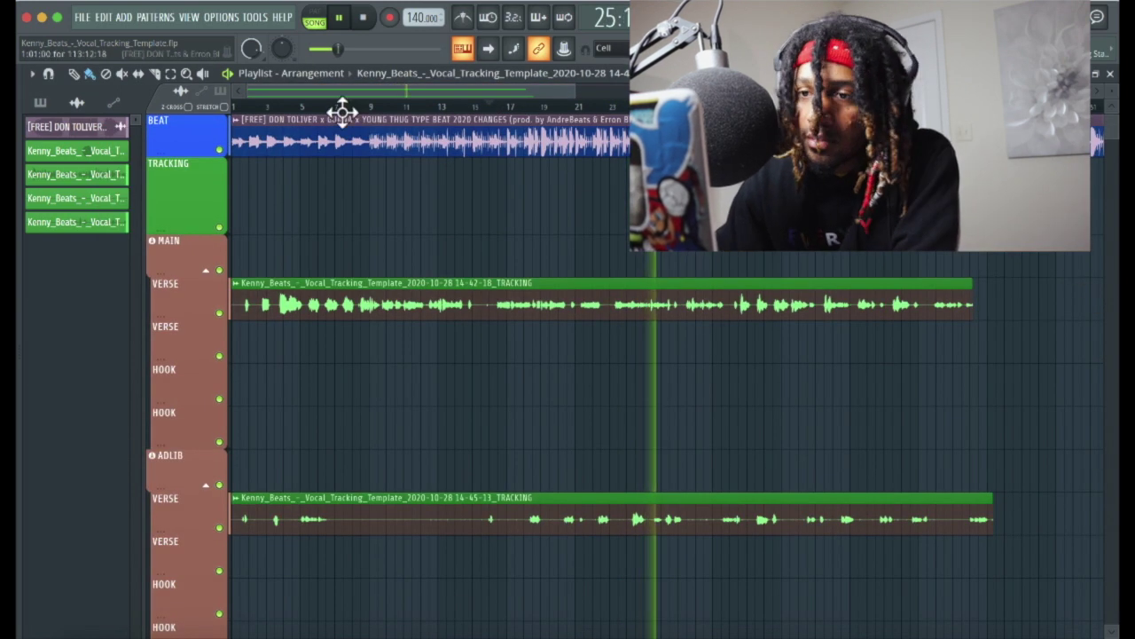
double_click(335, 148)
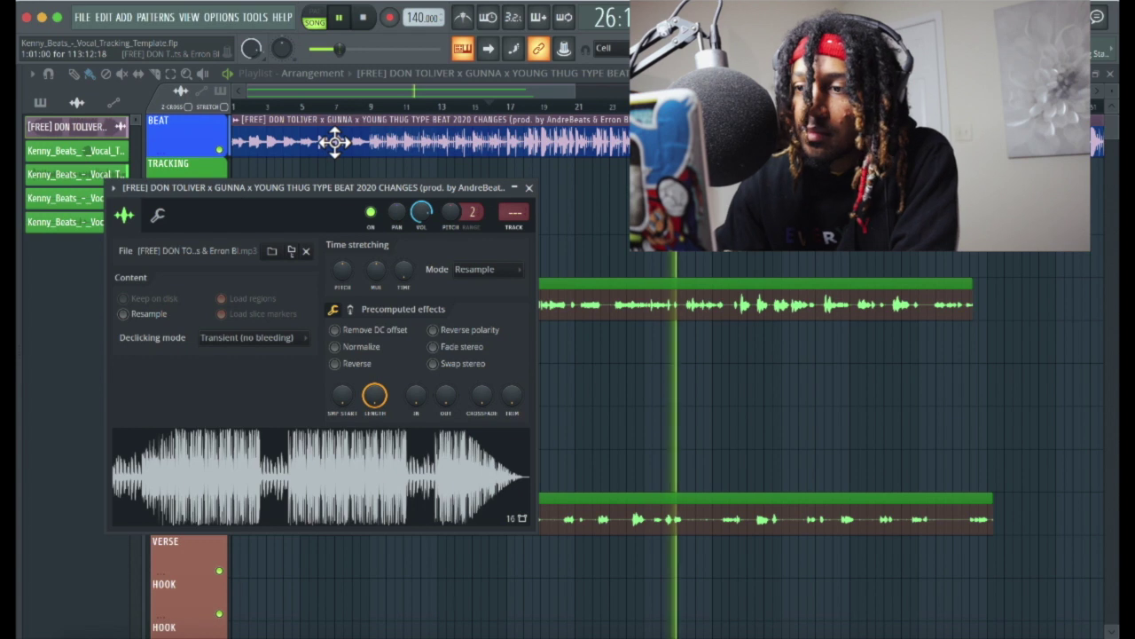
left_click_drag(507, 217, 508, 210)
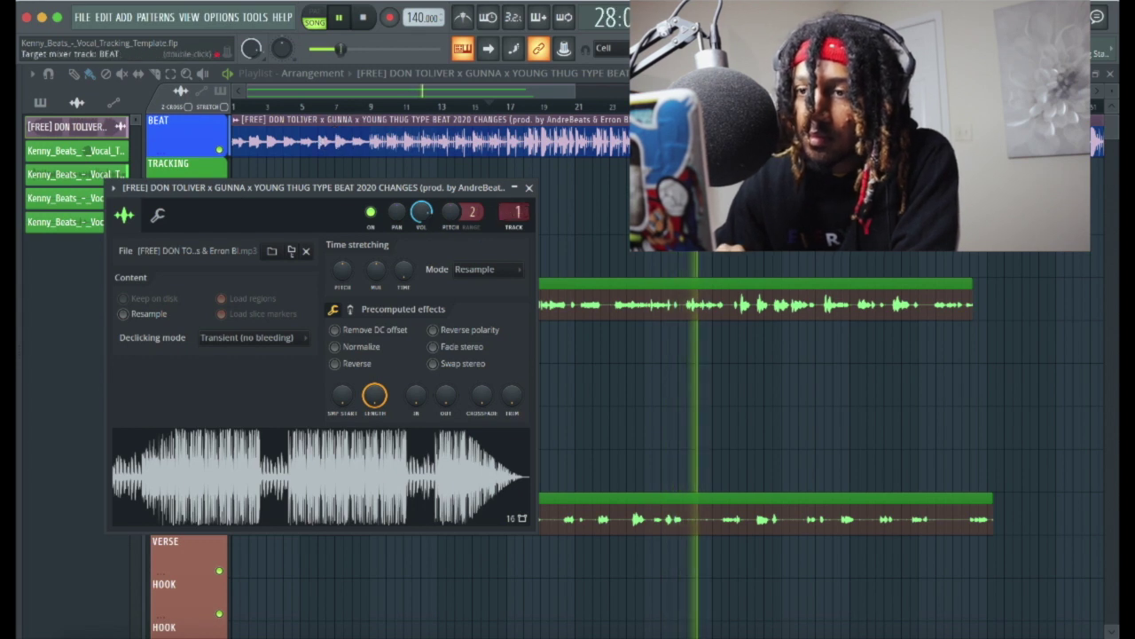
- Play the mix from about bar 16 and disarm recording on the TRACKING mixer channel, ending with MAIN selected and playback stopped
left_click(493, 105)
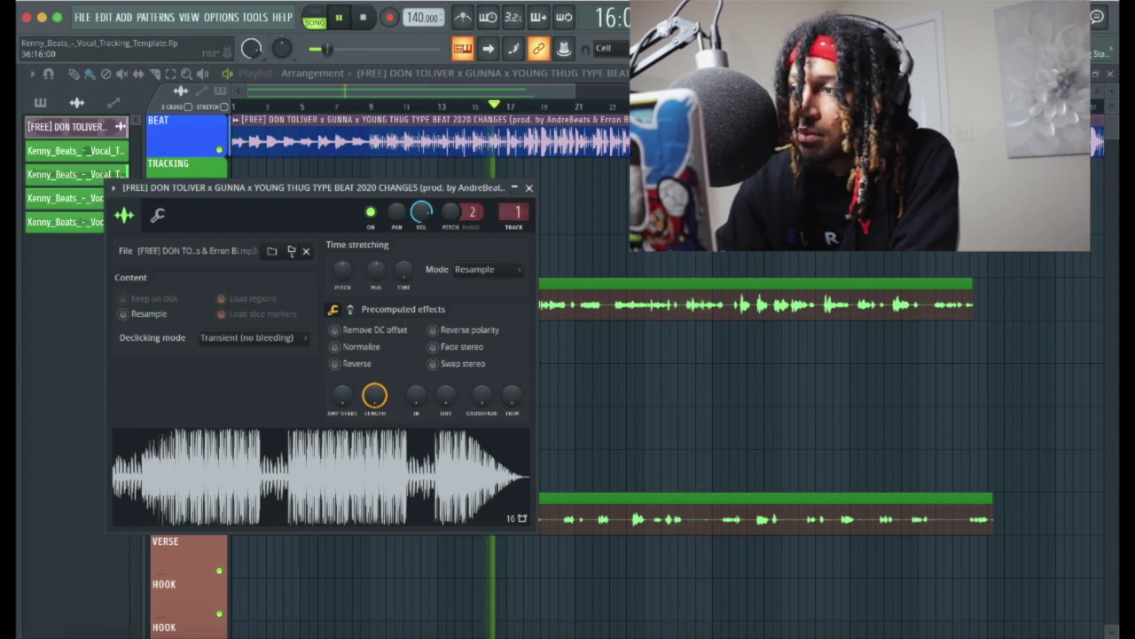
key("F9")
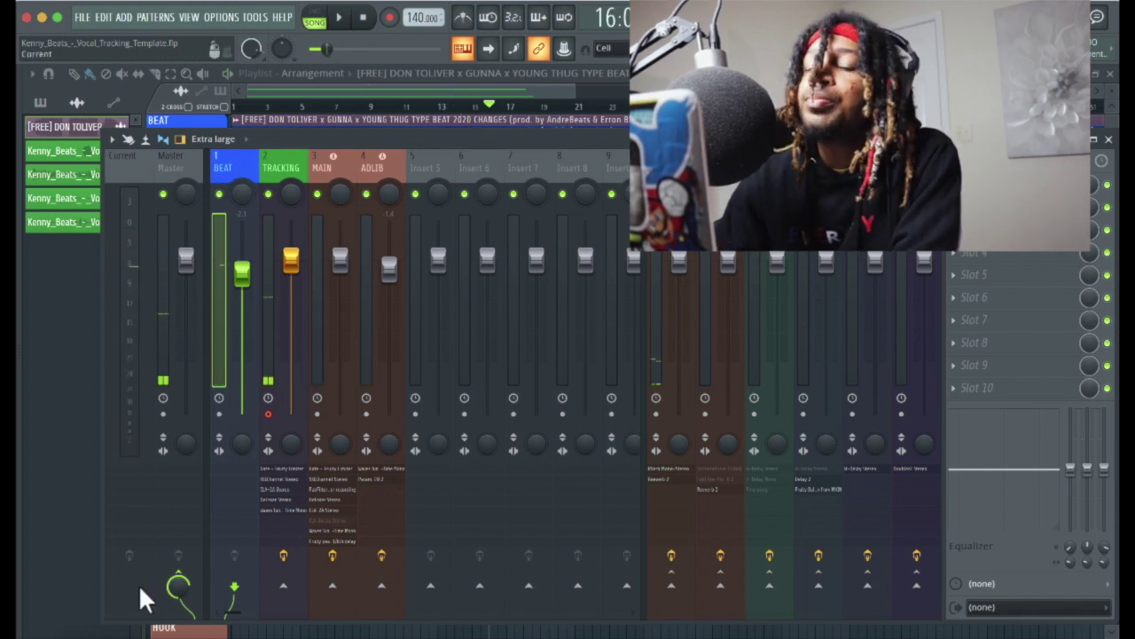
key("space")
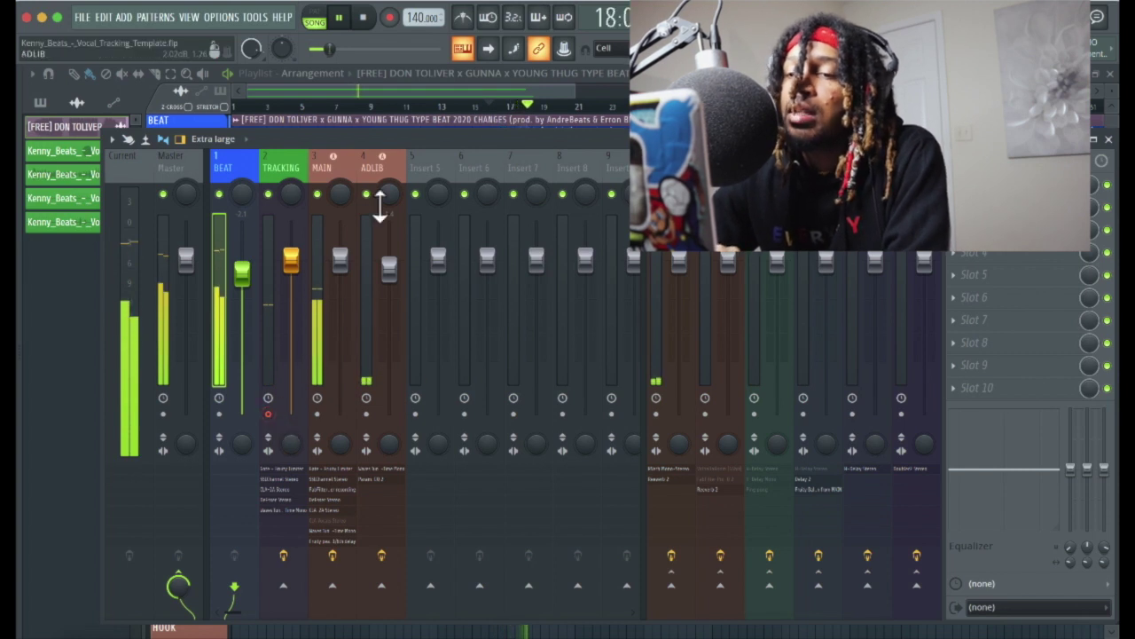
left_click(268, 411)
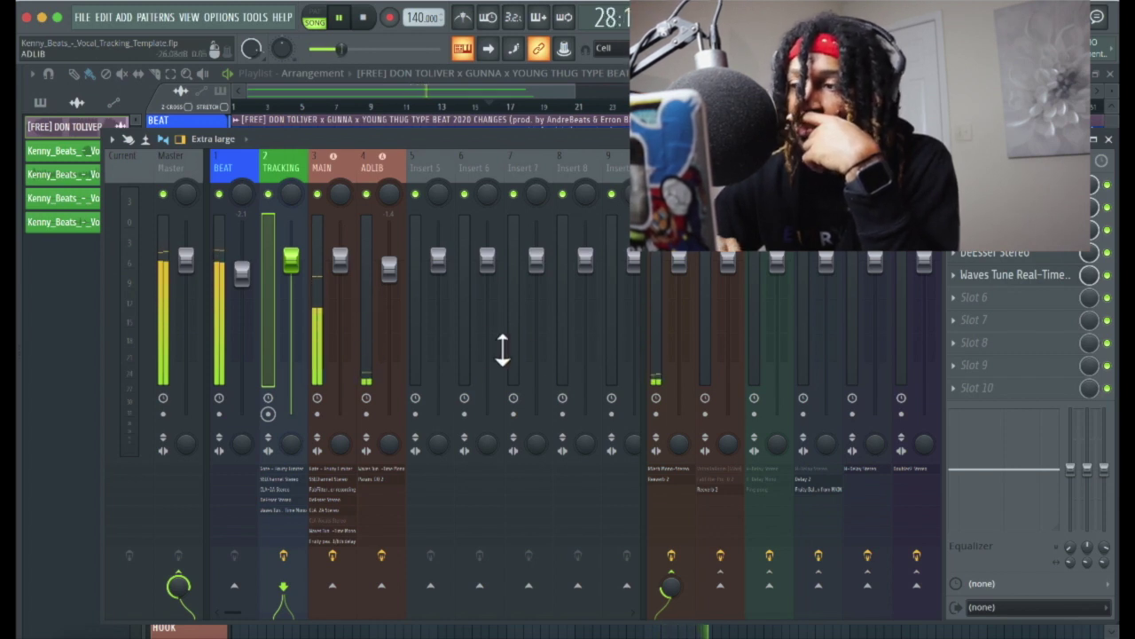
left_click(325, 165)
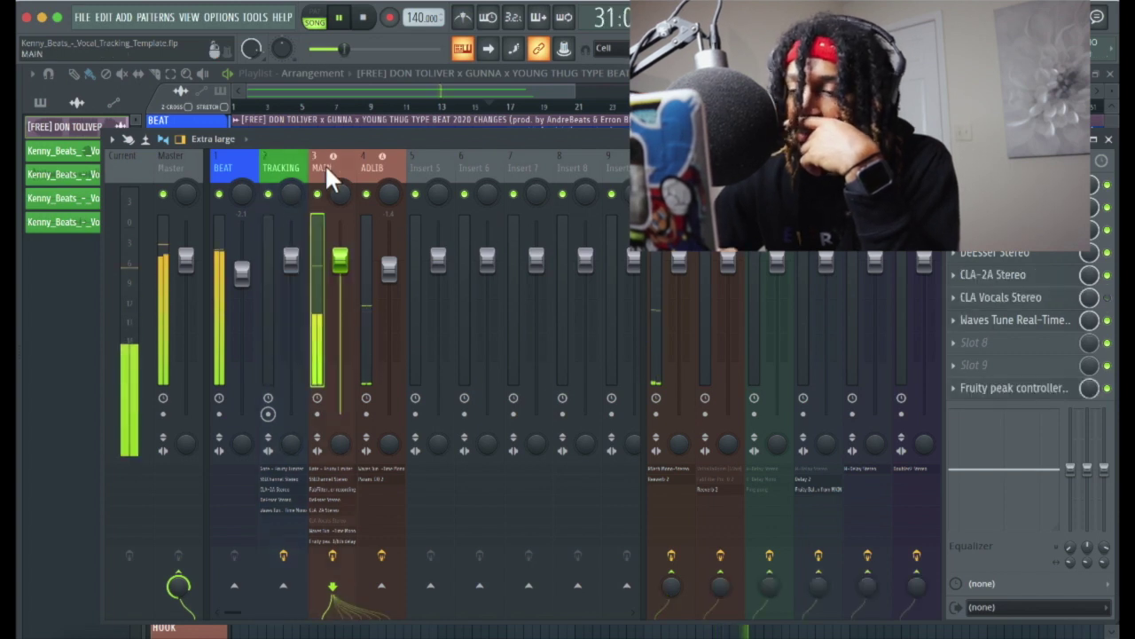
key("space")
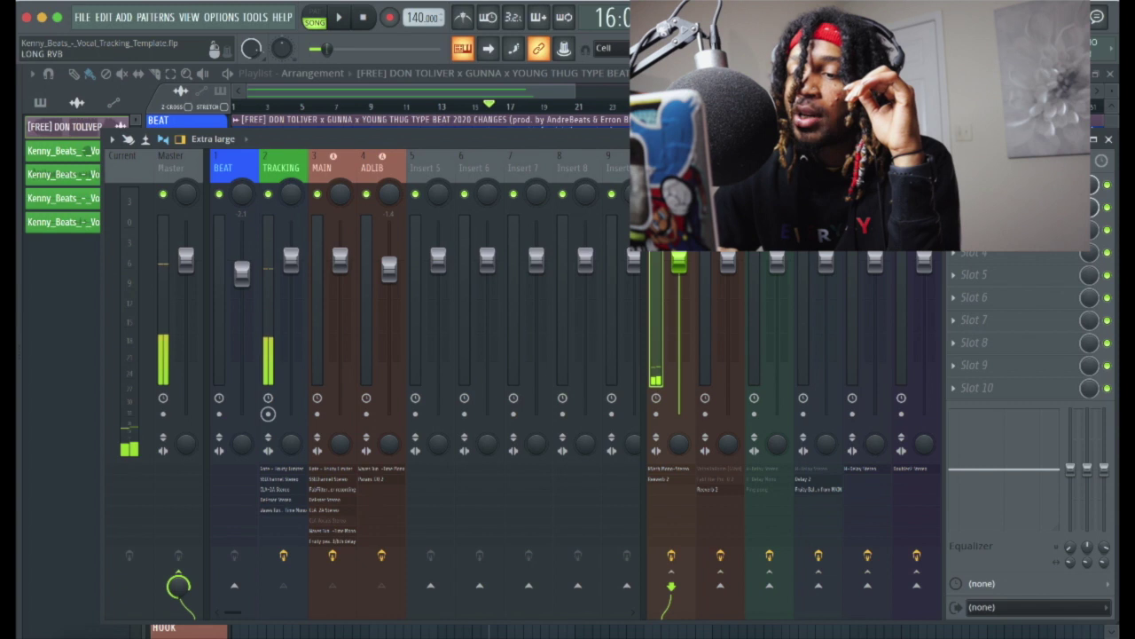
- Review the LONG RVB, MAIN and ADLIB mixer channels and their effects and sends
left_click(706, 320)
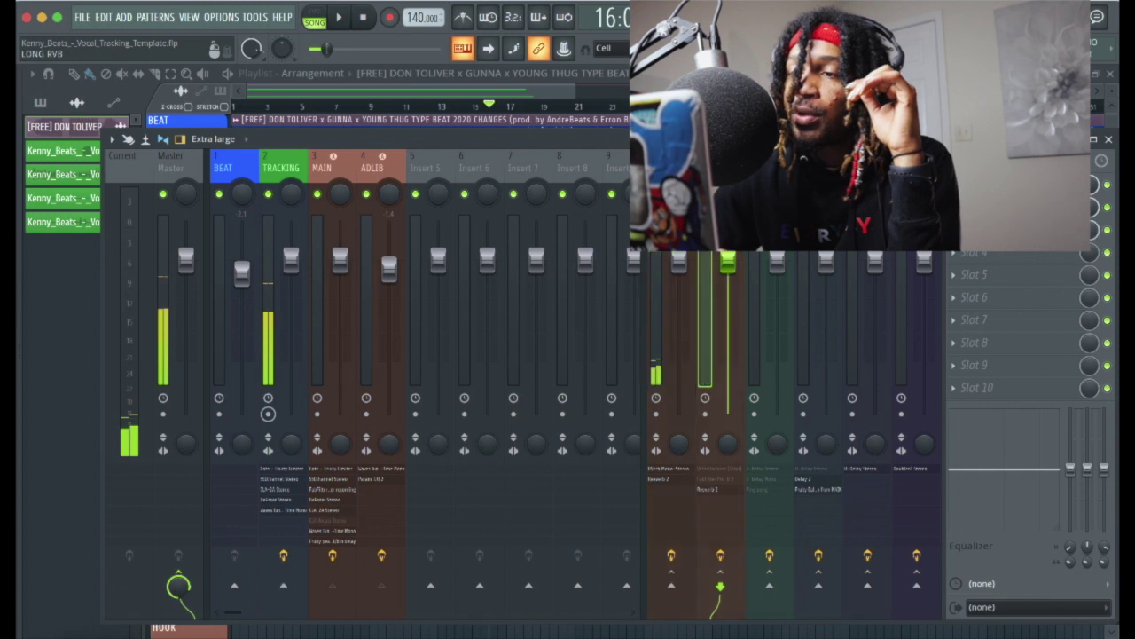
left_click(333, 158)
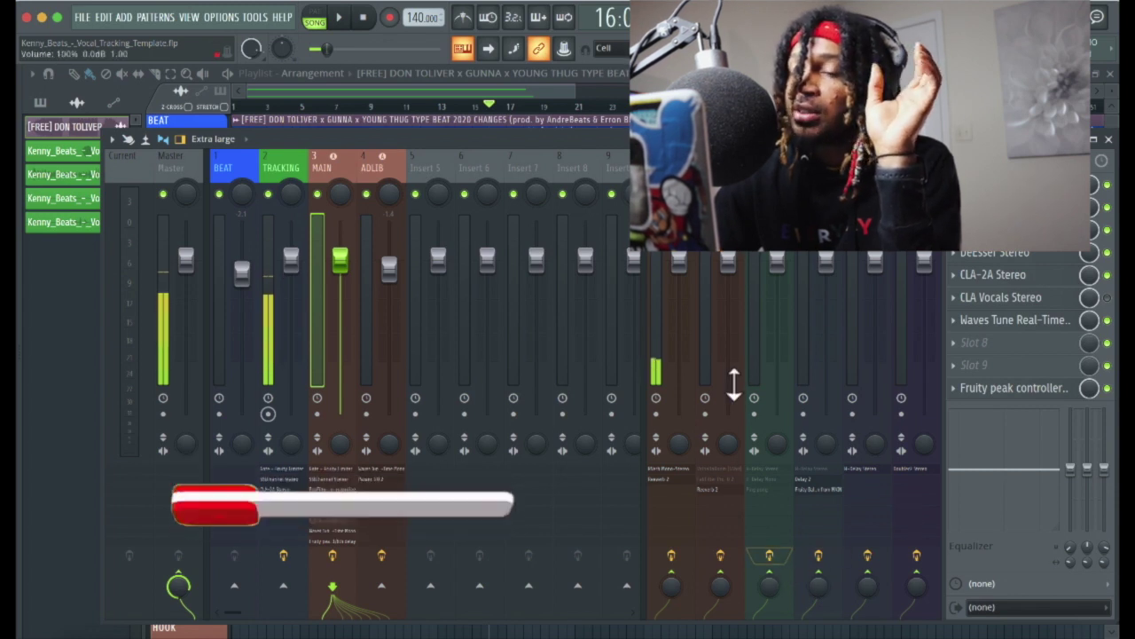
left_click(374, 162)
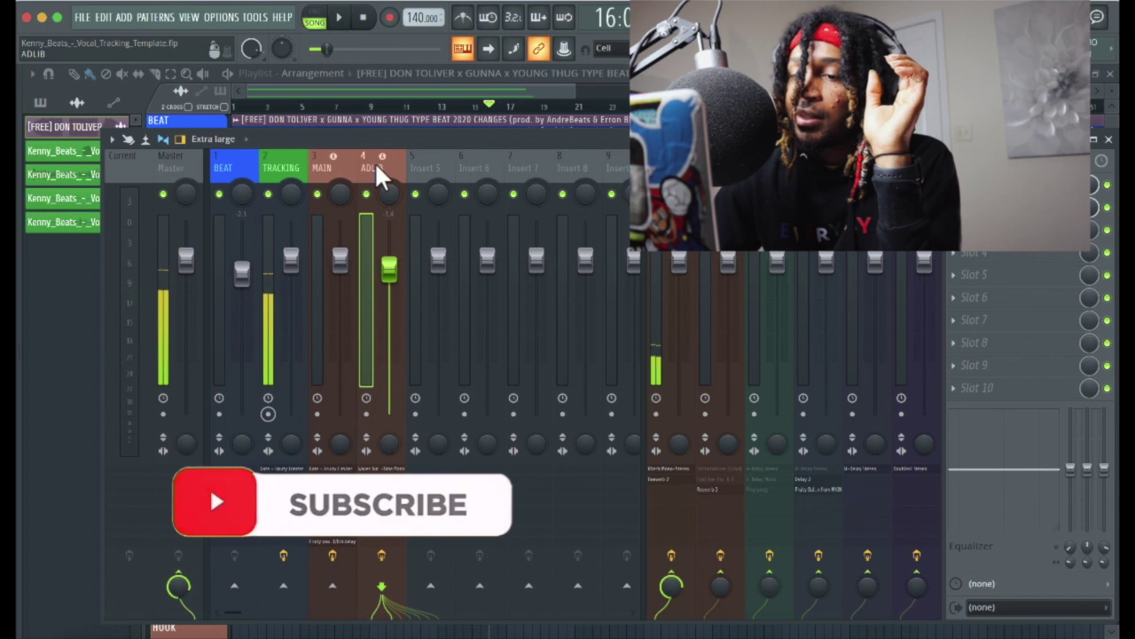
- Move the mixer aside and review the playlist's MAIN and ADLIB groups, from the BEAT track through the TAG track
left_click_drag(372, 142, 712, 391)
left_click(532, 191)
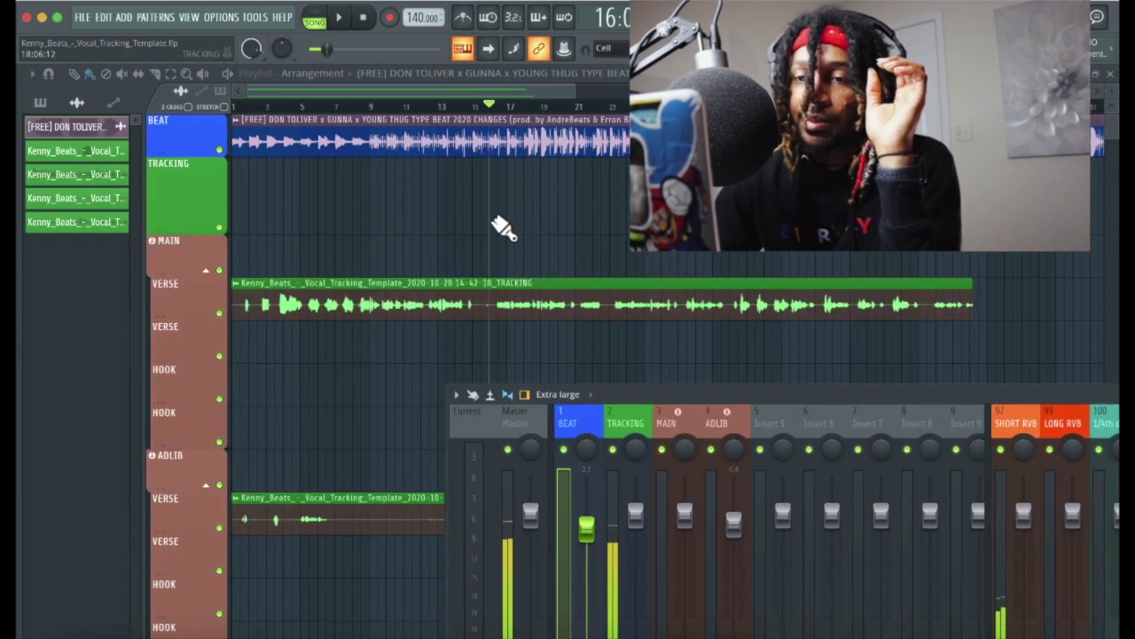
scroll(322, 385, "down", 2)
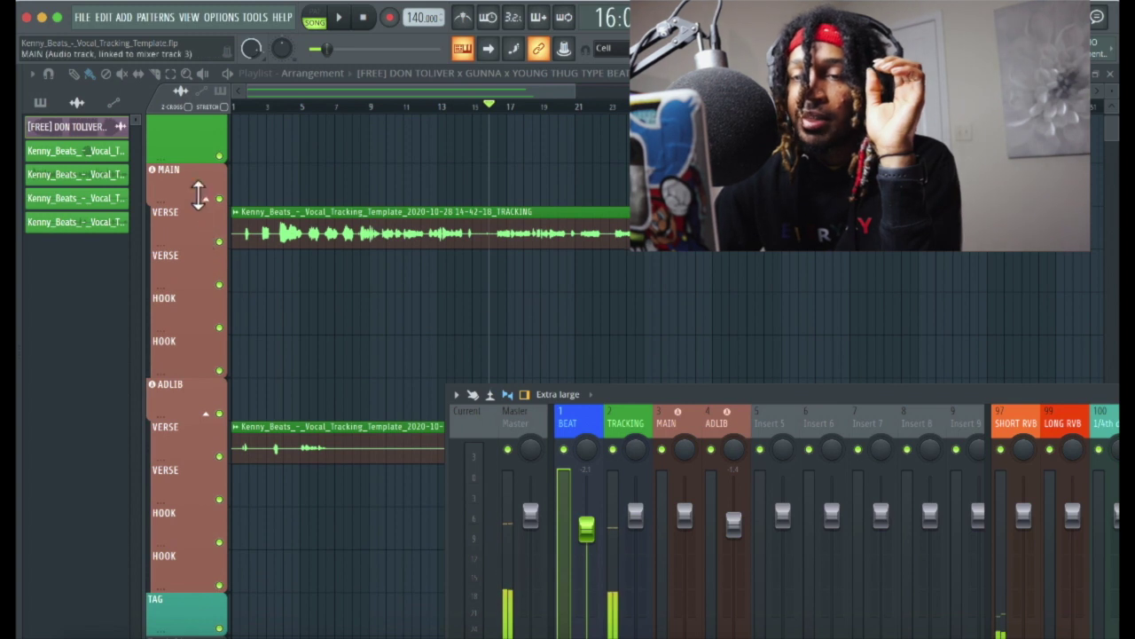
left_click(207, 200)
left_click(208, 200)
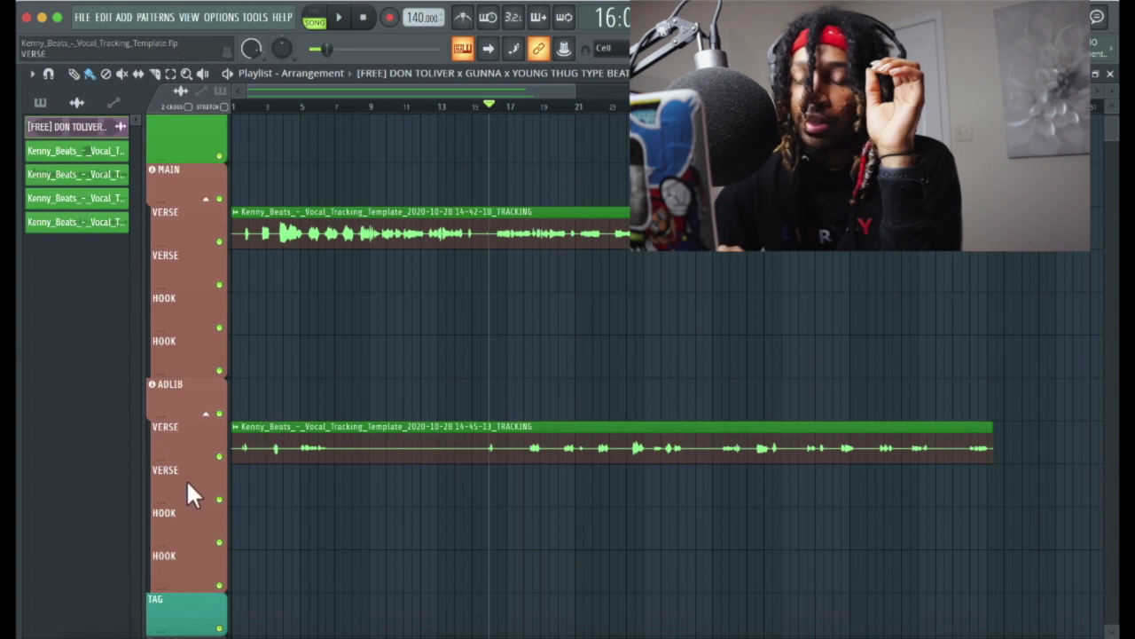
scroll(193, 561, "down", 1)
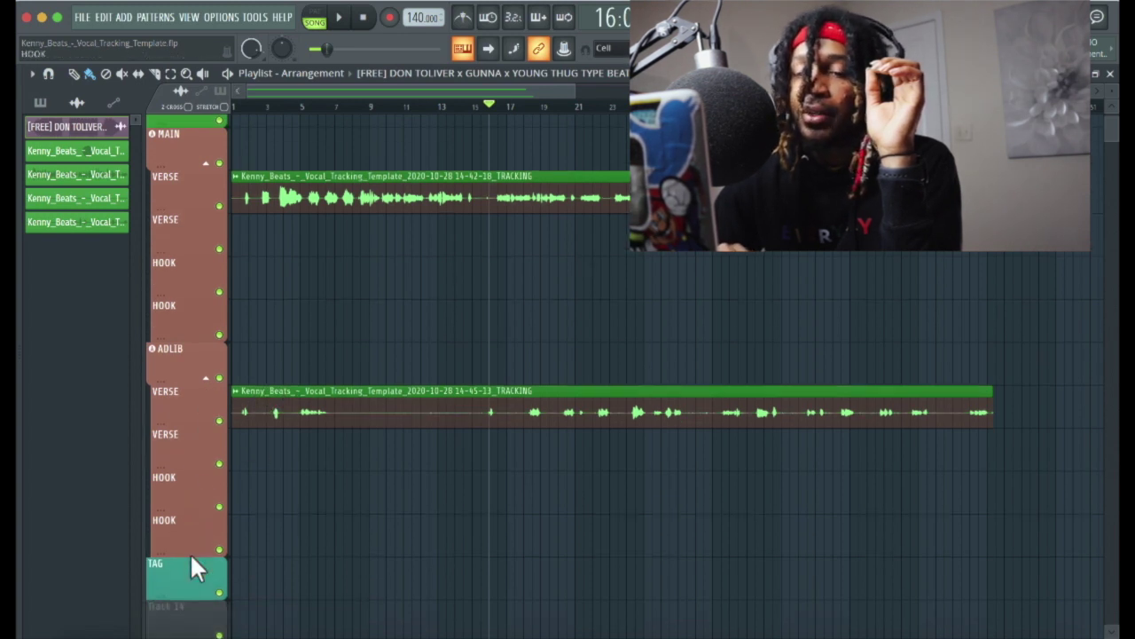
scroll(327, 559, "up", 3)
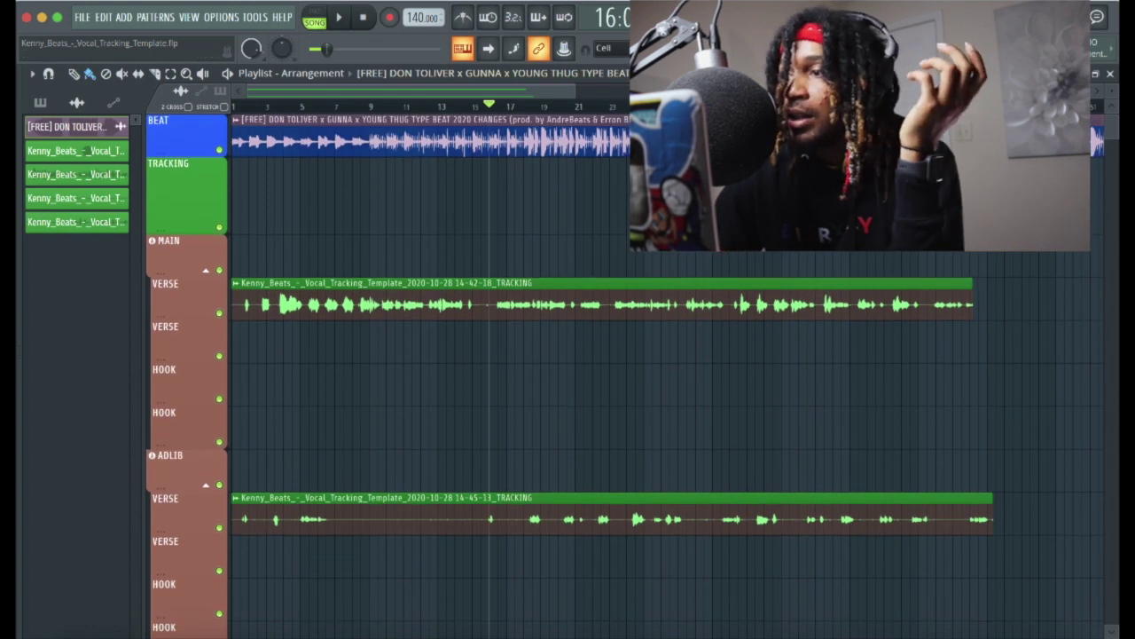
- Show the mixer again and move it up over the playlist to reveal its full channel strips
key("F9")
left_click_drag(793, 391, 459, 184)
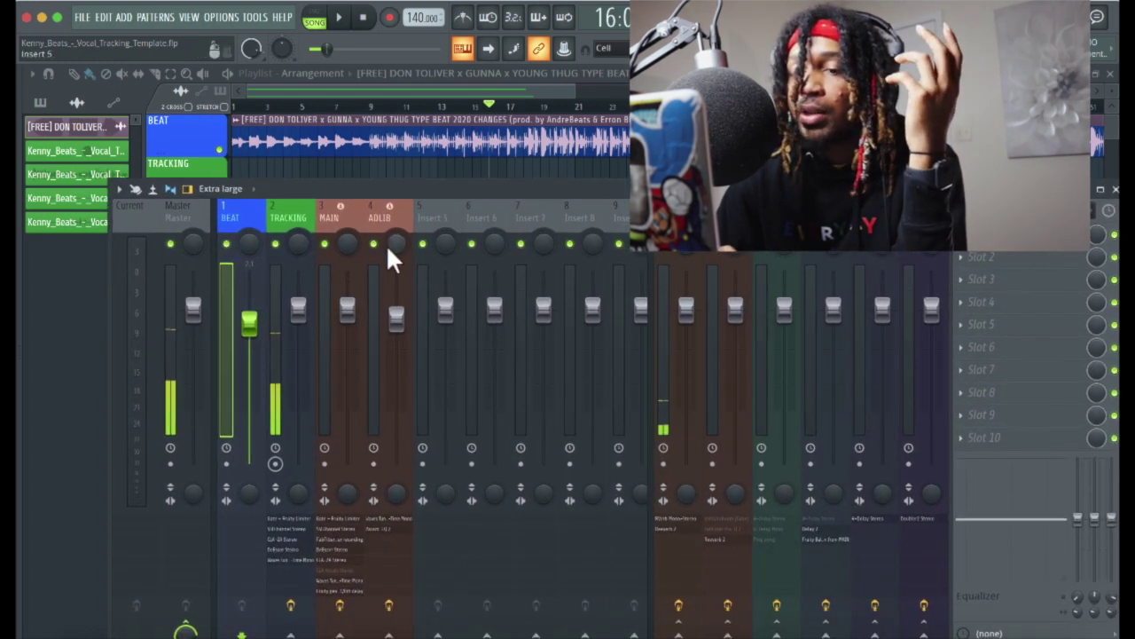